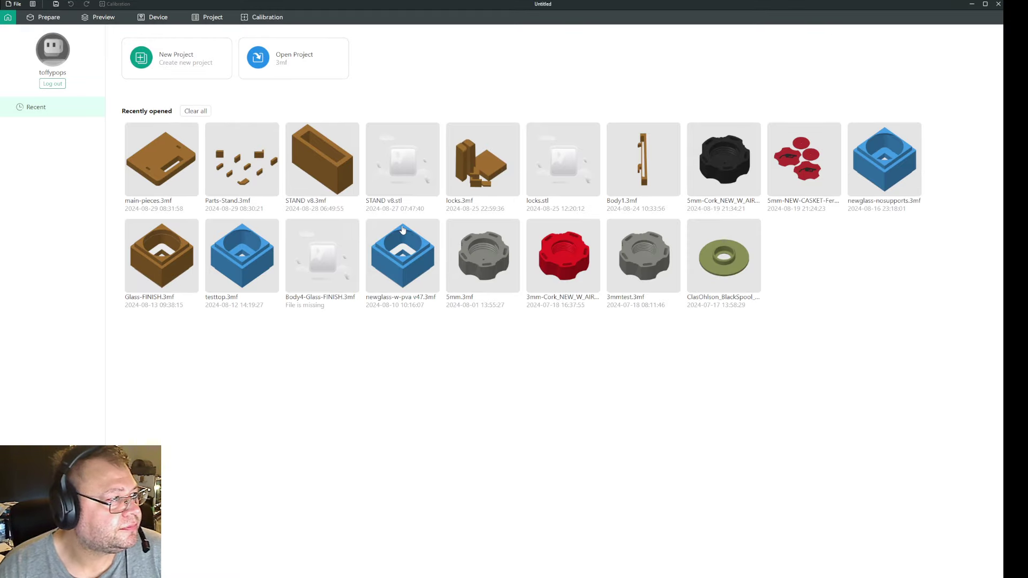
Open Parts-Stand.3mf, zoom in on the brown part's rounded corner to check for faceting, and select the part.
{"action": "left_click", "coordinate": [251, 172]}
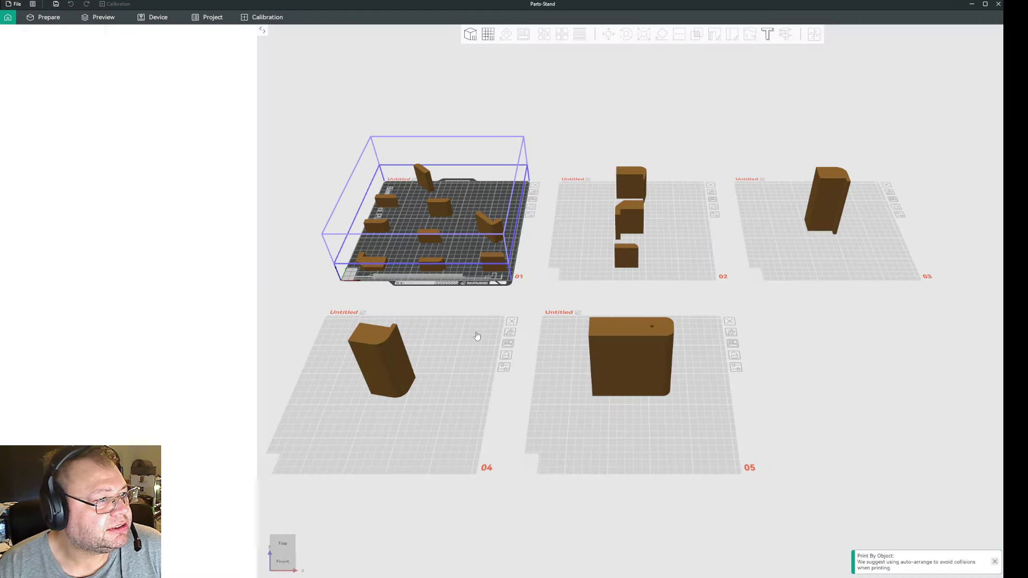
{"action": "scroll", "coordinate": [497, 322], "scroll_direction": "up", "scroll_amount": 5}
{"action": "scroll", "coordinate": [405, 426], "scroll_direction": "up", "scroll_amount": 6}
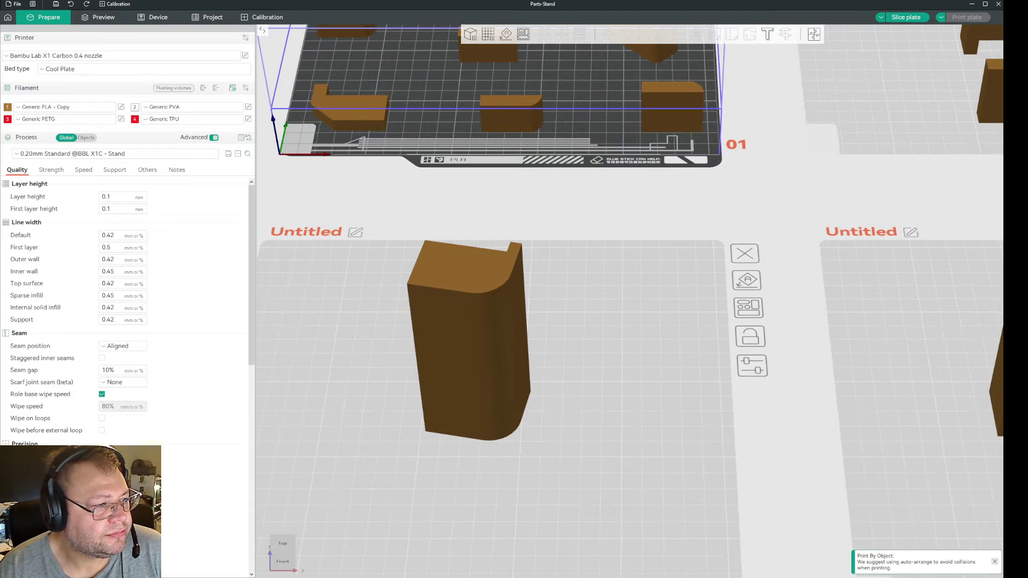
{"action": "scroll", "coordinate": [593, 237], "scroll_direction": "up", "scroll_amount": 4}
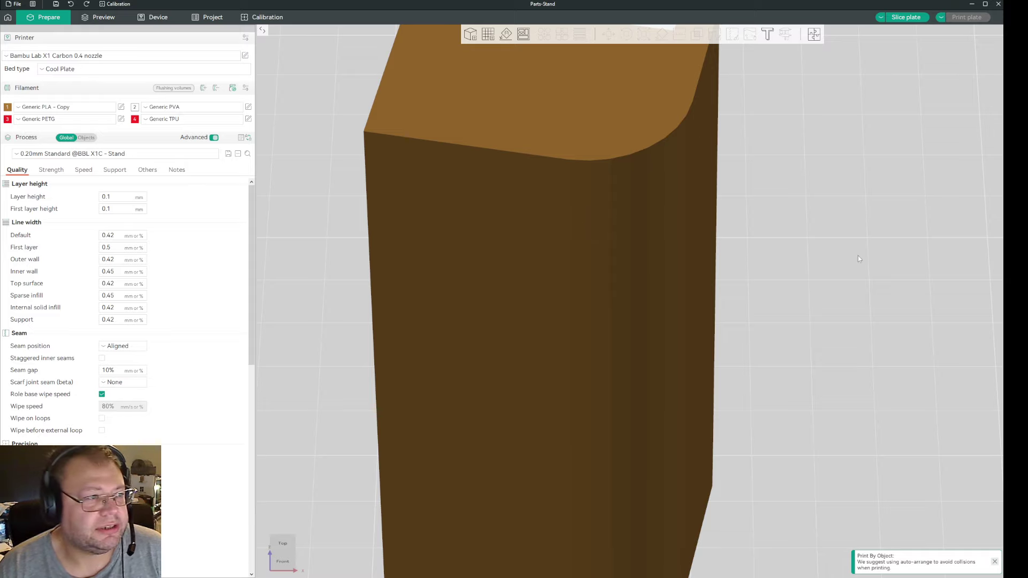
{"action": "scroll", "coordinate": [857, 259], "scroll_direction": "down", "scroll_amount": 3}
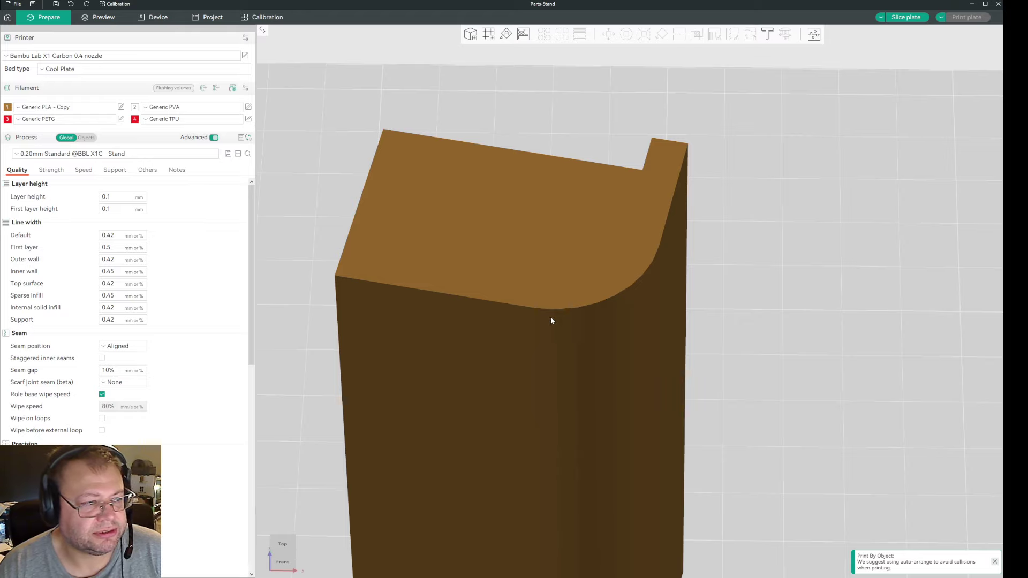
{"action": "scroll", "coordinate": [692, 329], "scroll_direction": "down", "scroll_amount": 5}
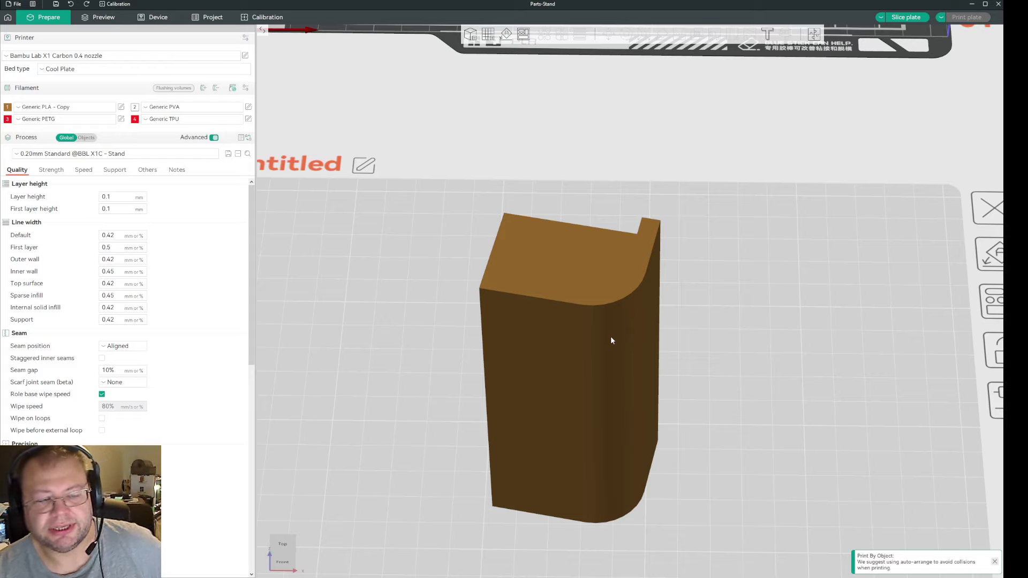
{"action": "scroll", "coordinate": [611, 338], "scroll_direction": "up", "scroll_amount": 5}
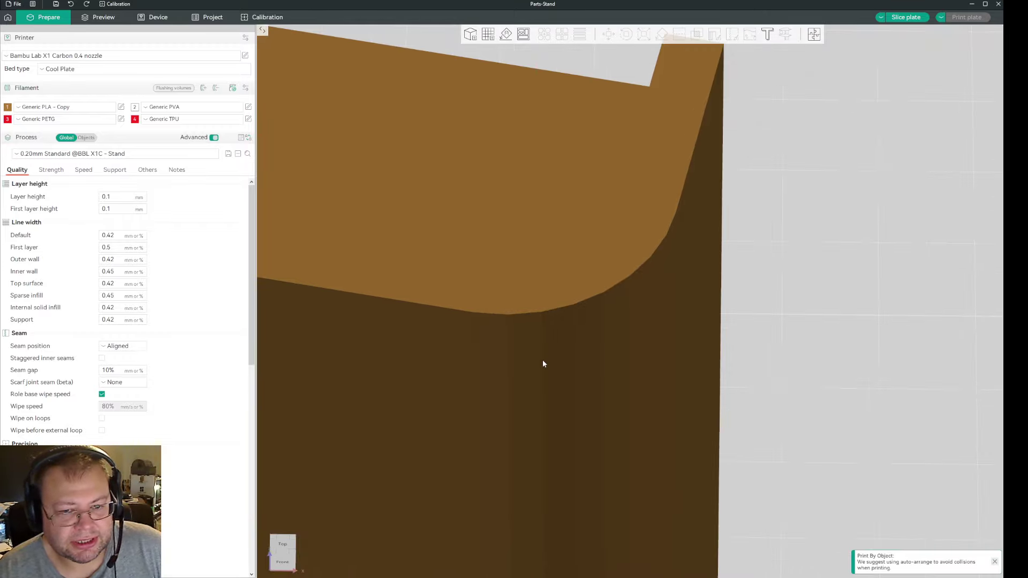
{"action": "scroll", "coordinate": [542, 364], "scroll_direction": "down", "scroll_amount": 3}
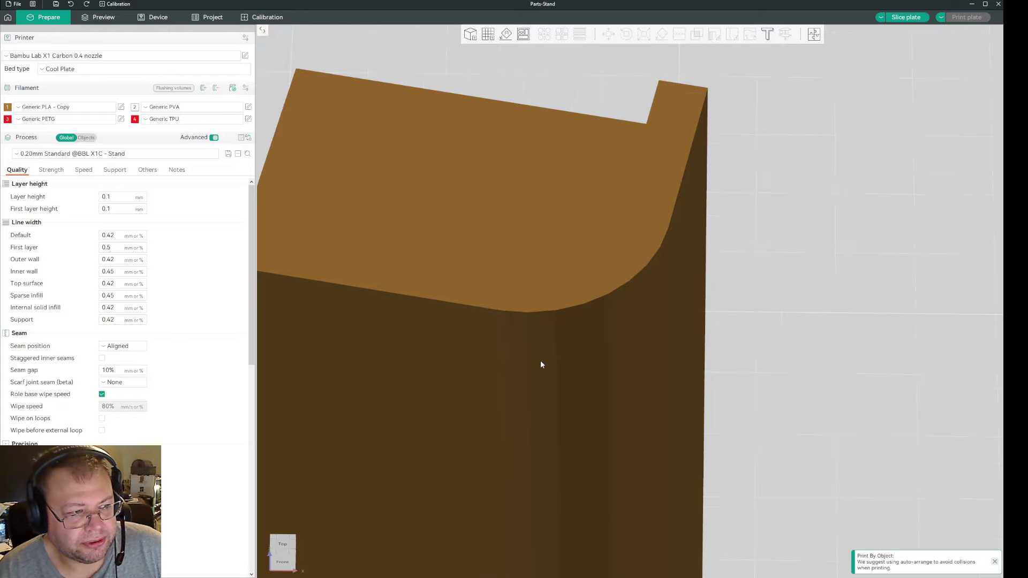
{"action": "scroll", "coordinate": [540, 362], "scroll_direction": "up", "scroll_amount": 4}
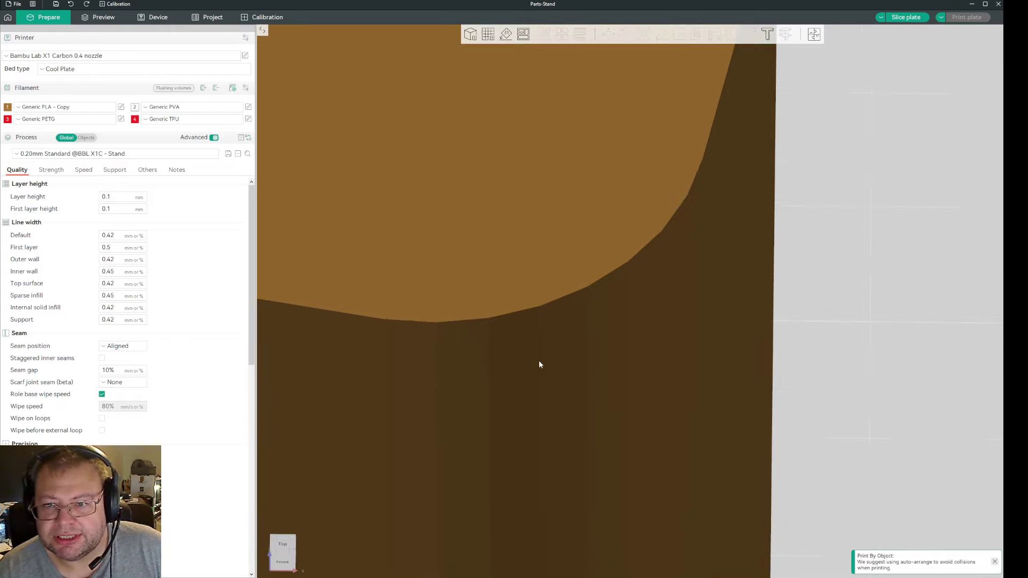
{"action": "scroll", "coordinate": [538, 364], "scroll_direction": "down", "scroll_amount": 1}
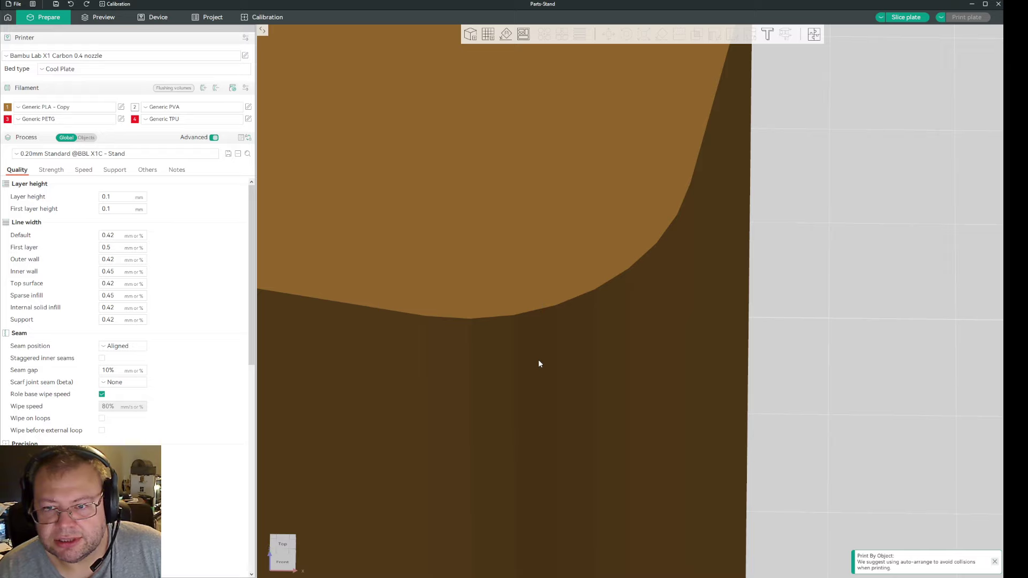
{"action": "scroll", "coordinate": [539, 364], "scroll_direction": "down", "scroll_amount": 1}
{"action": "left_click", "coordinate": [539, 364]}
{"action": "scroll", "coordinate": [538, 363], "scroll_direction": "down", "scroll_amount": 3}
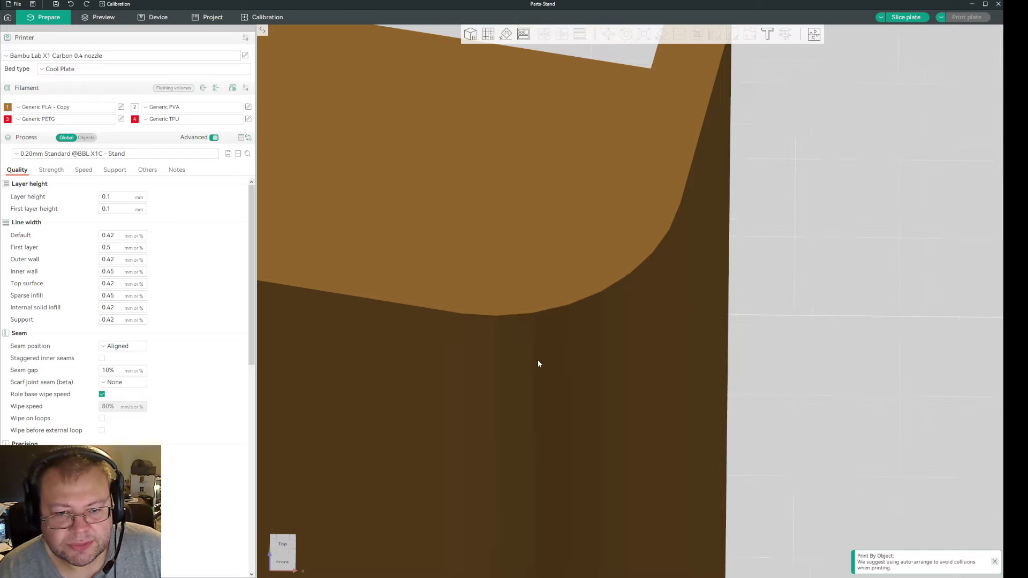
Minimize Bambu Studio to reveal the empty Untitled design in Fusion.
{"action": "scroll", "coordinate": [538, 364], "scroll_direction": "down", "scroll_amount": 6}
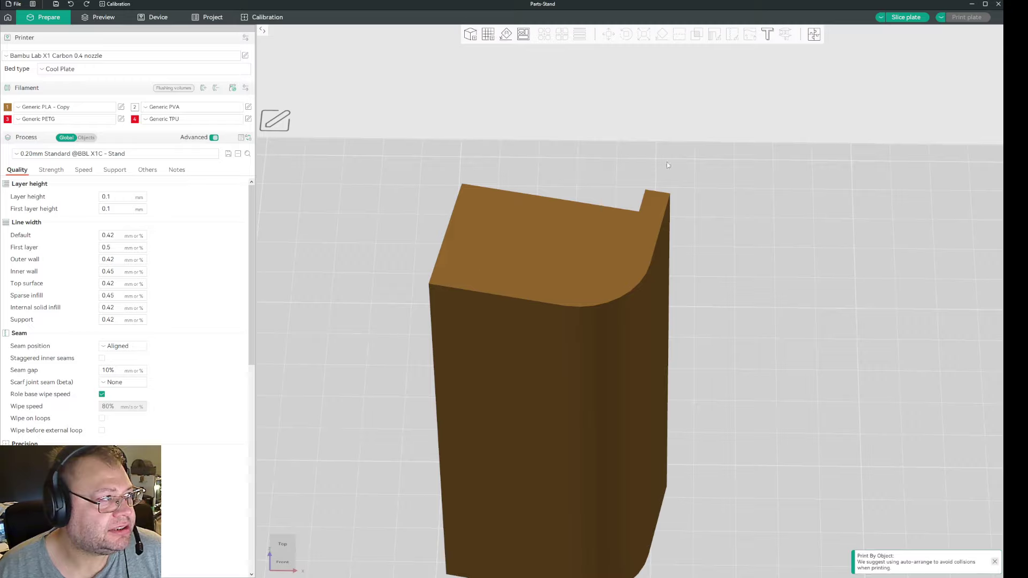
{"action": "left_click", "coordinate": [972, 4]}
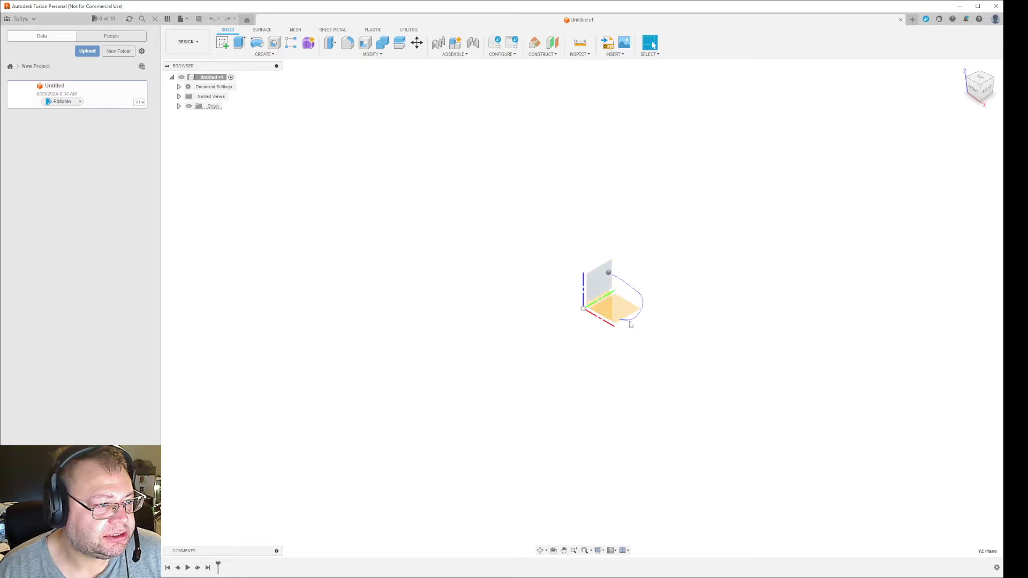
Start a sketch on the YZ plane and draw a circle centred at the origin.
{"action": "left_click", "coordinate": [607, 282]}
{"action": "left_click", "coordinate": [223, 42]}
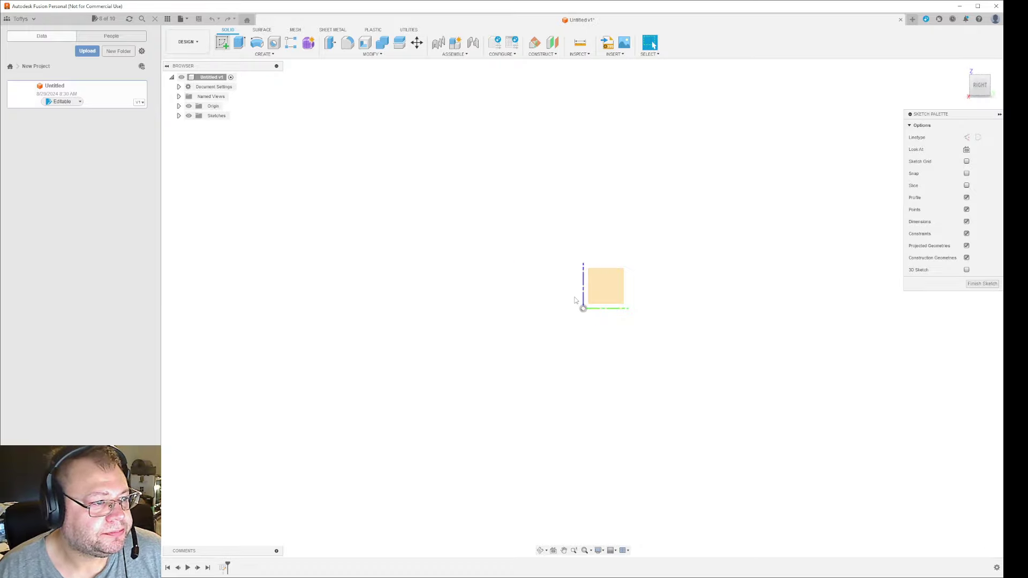
{"action": "left_click", "coordinate": [257, 42]}
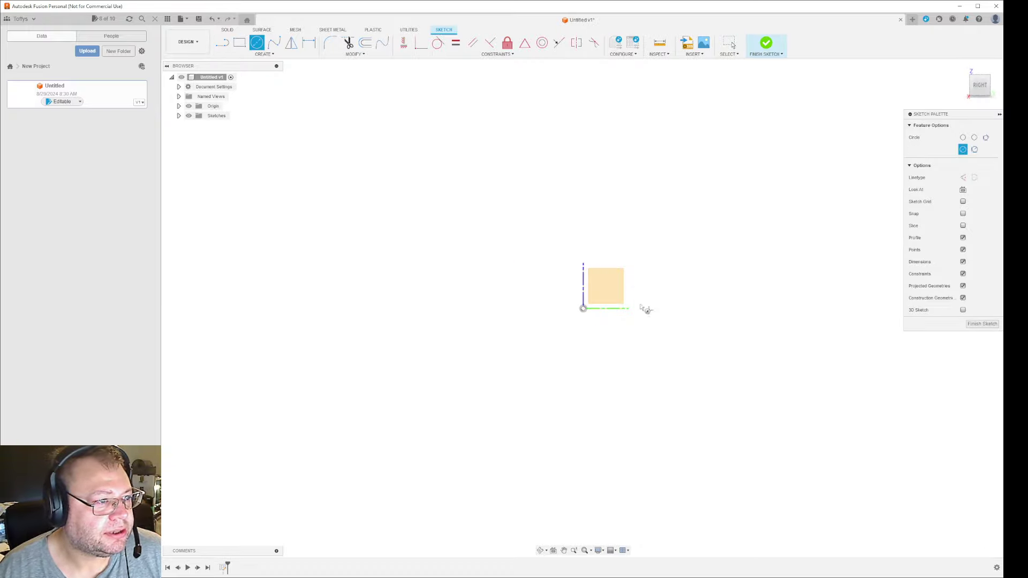
{"action": "left_click", "coordinate": [583, 308]}
{"action": "left_click", "coordinate": [707, 422]}
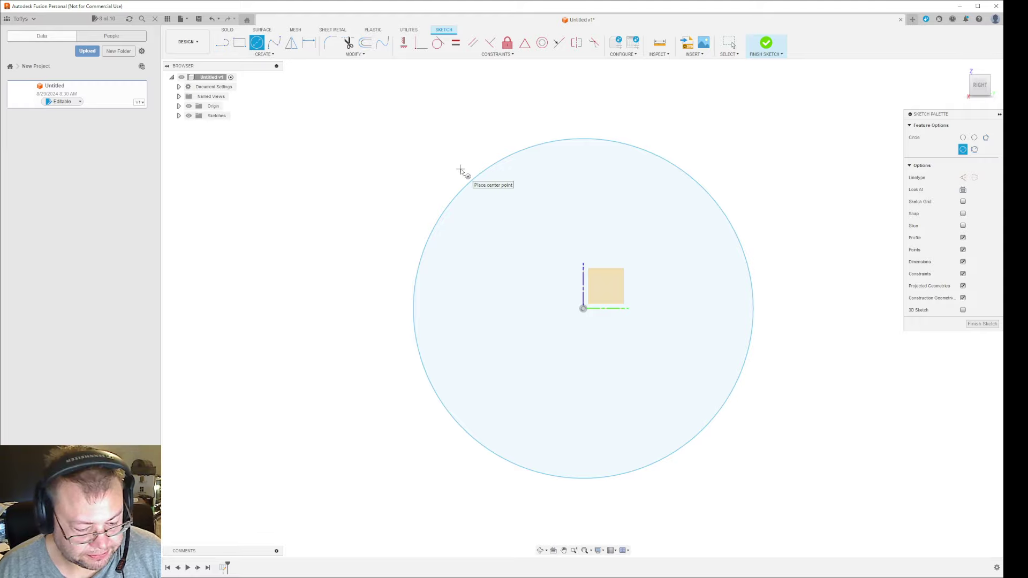
Draw radial lines from the origin to the circle's left and top edges, then finish the sketch.
{"action": "key", "text": "l"}
{"action": "left_click", "coordinate": [583, 309]}
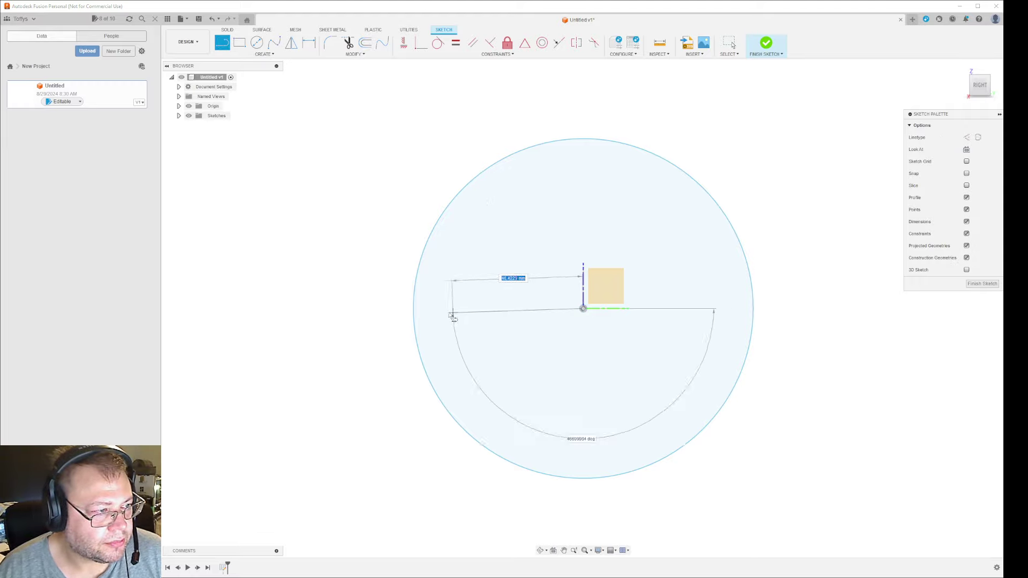
{"action": "left_click", "coordinate": [415, 309]}
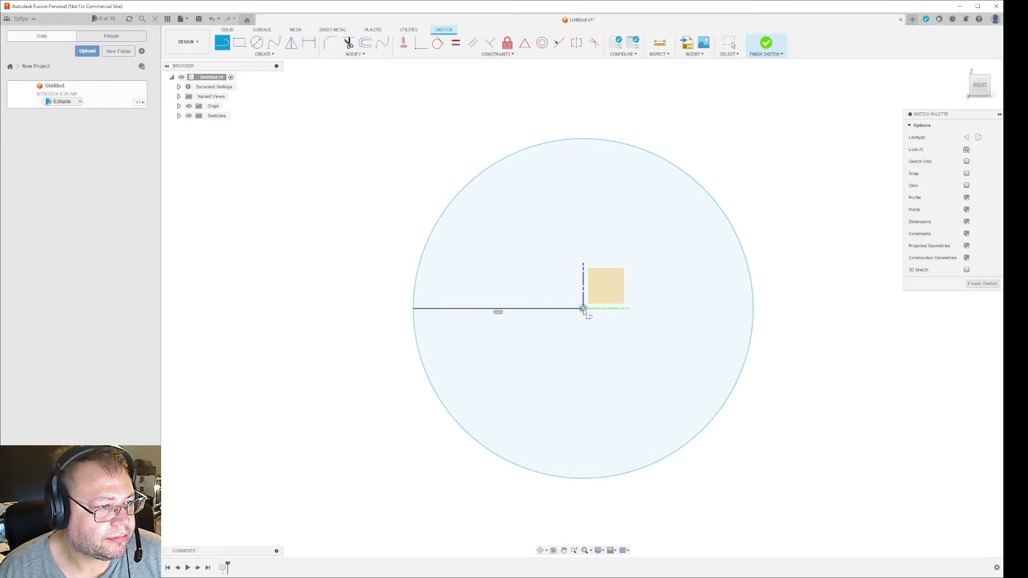
{"action": "left_click", "coordinate": [583, 308]}
{"action": "left_click", "coordinate": [583, 140]}
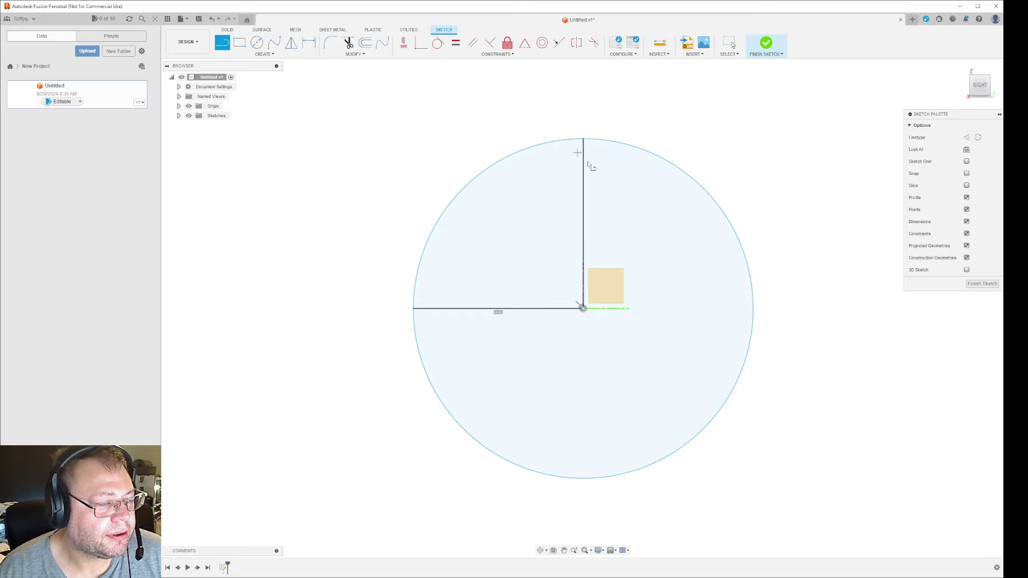
{"action": "key", "text": "Escape"}
{"action": "left_click", "coordinate": [719, 298]}
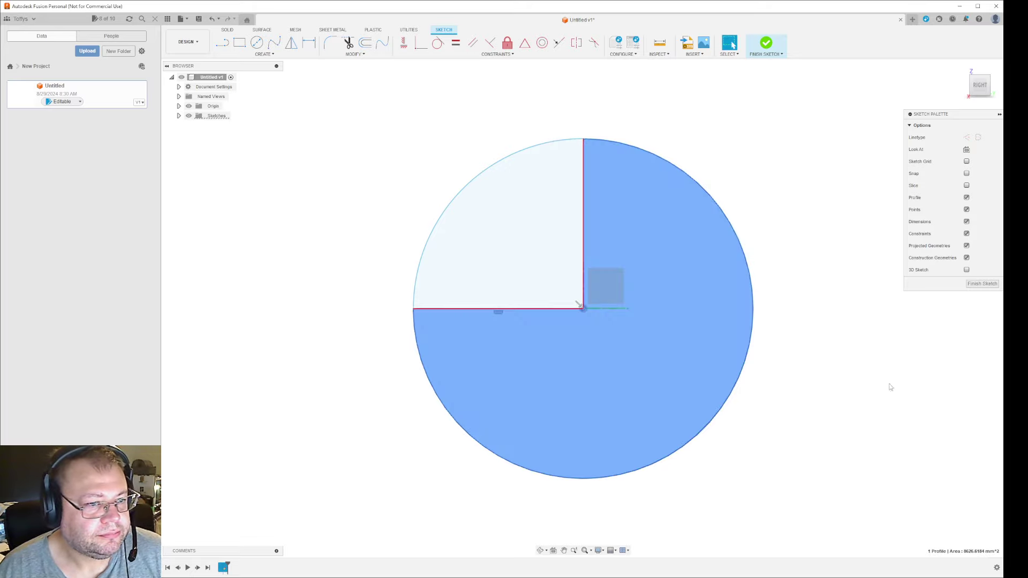
{"action": "left_click", "coordinate": [982, 284]}
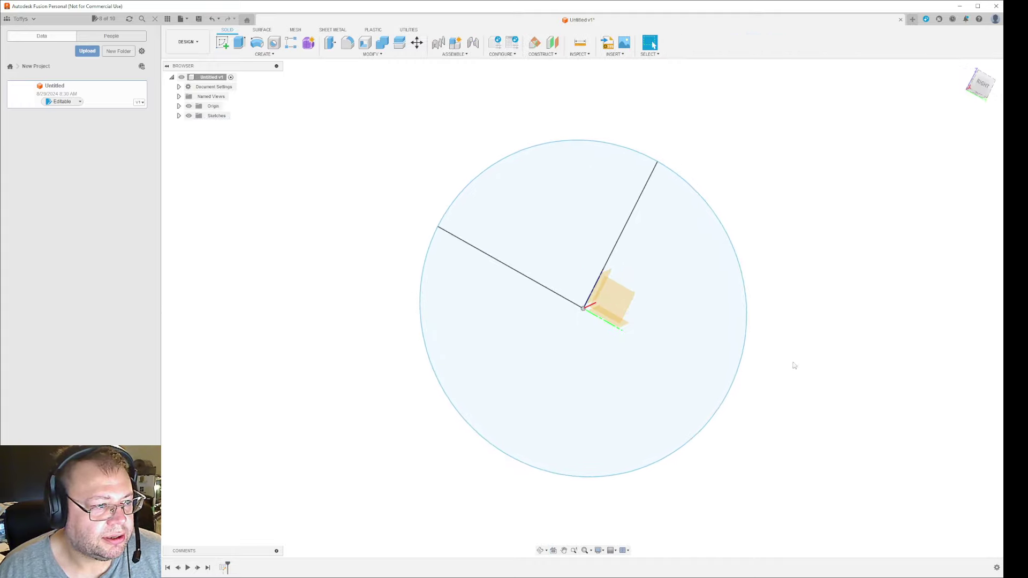
Extrude the three-quarter profile 230 mm as a new body and orbit to view the notched cylinder.
{"action": "left_click", "coordinate": [690, 367]}
{"action": "key", "text": "e"}
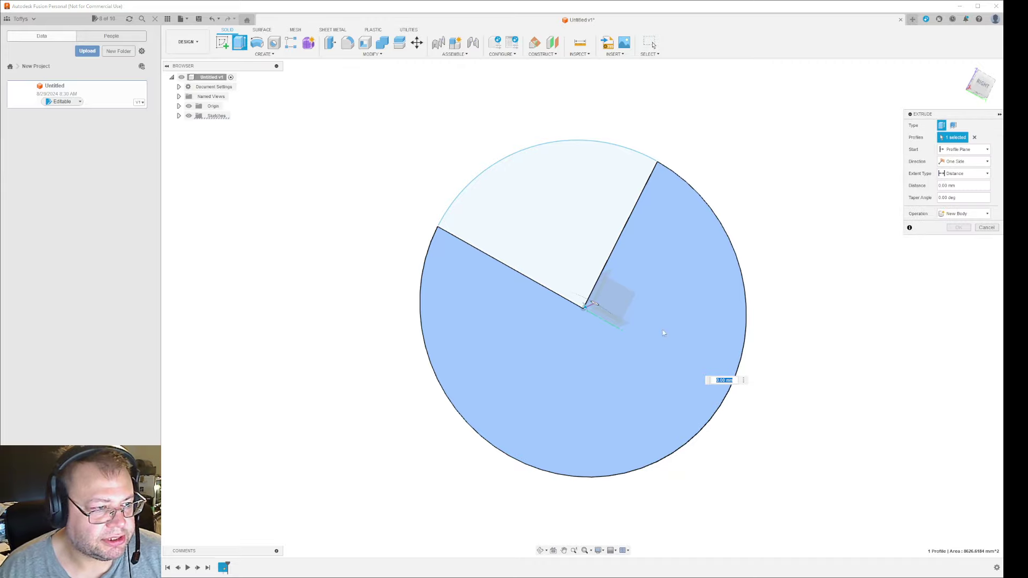
{"action": "left_click_drag", "start_coordinate": [593, 301], "coordinate": [763, 222]}
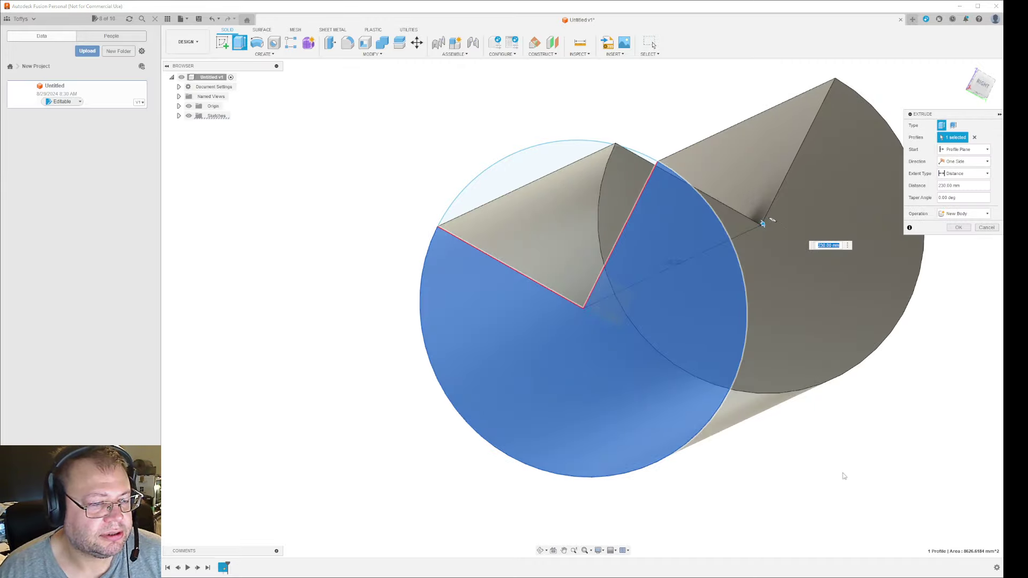
{"action": "left_click", "coordinate": [958, 229]}
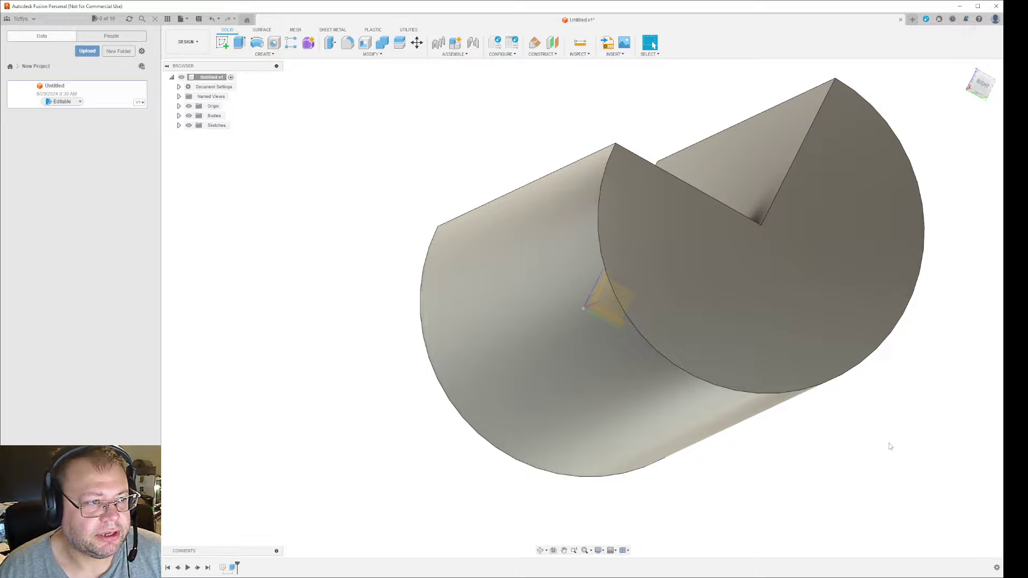
{"action": "middle_click_drag", "start_coordinate": [891, 448], "coordinate": [938, 416], "text": "shift"}
{"action": "scroll", "coordinate": [915, 424], "scroll_direction": "down", "scroll_amount": 5}
{"action": "scroll", "coordinate": [745, 298], "scroll_direction": "up", "scroll_amount": 6}
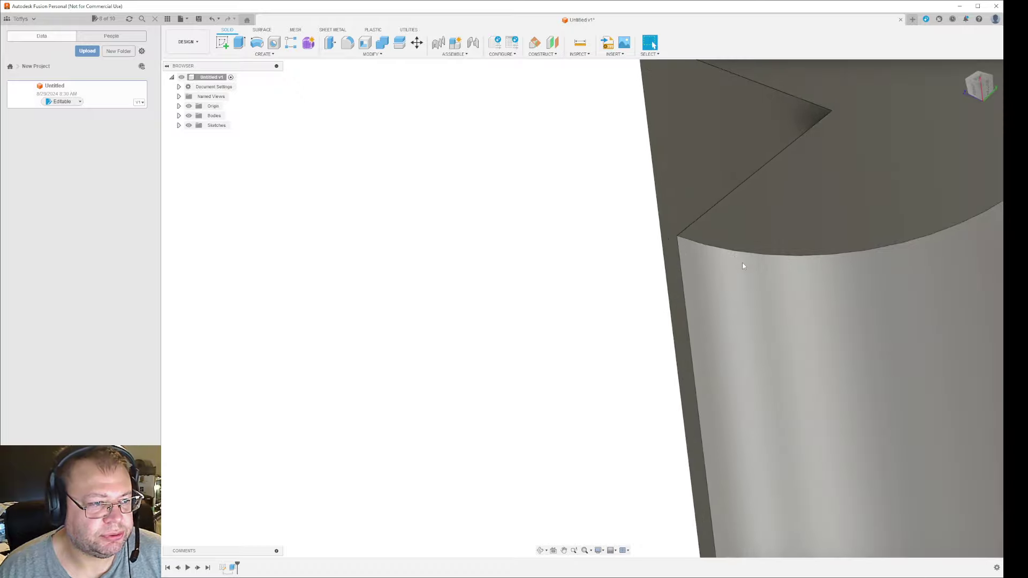
{"action": "scroll", "coordinate": [748, 270], "scroll_direction": "down", "scroll_amount": 10}
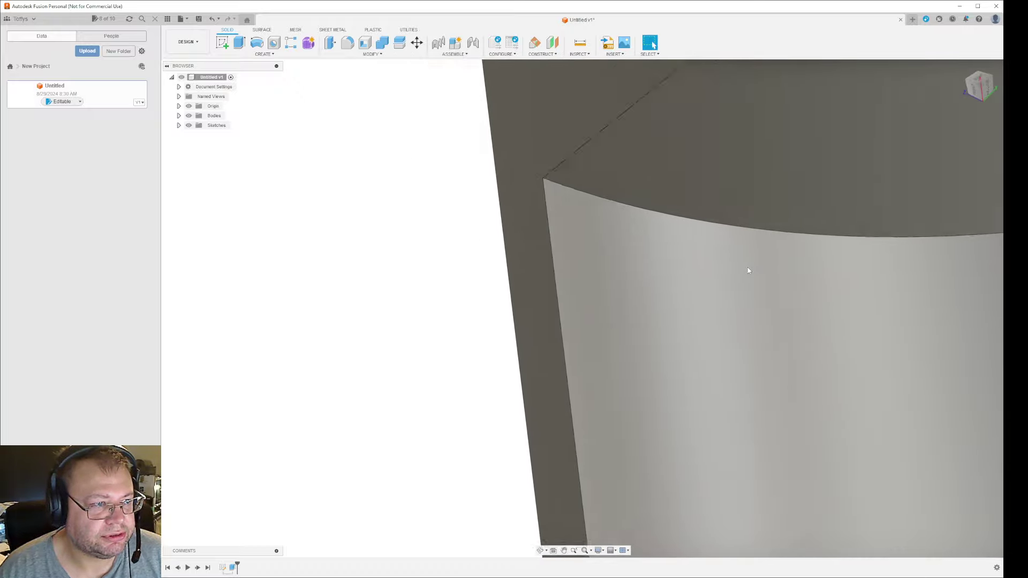
{"action": "middle_click_drag", "start_coordinate": [896, 411], "coordinate": [703, 332]}
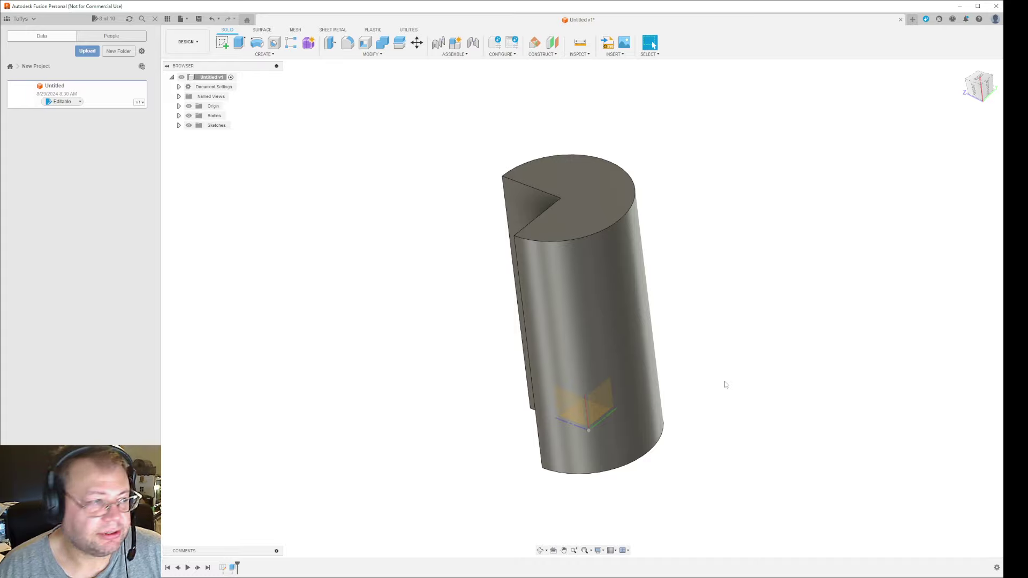
Start a 3D Print export of the cylinder body and briefly preview its mesh.
{"action": "left_click", "coordinate": [180, 19]}
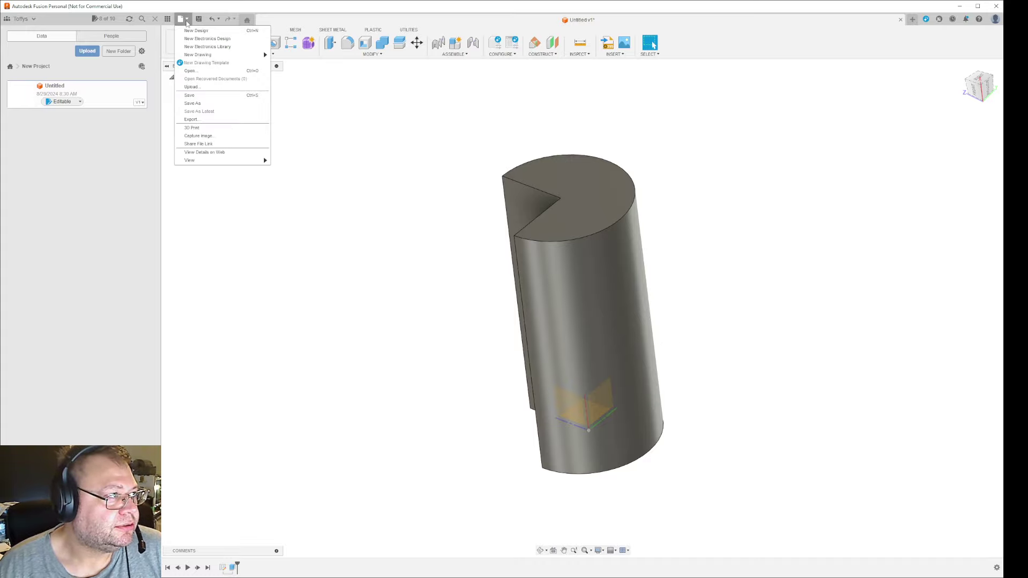
{"action": "left_click", "coordinate": [207, 128]}
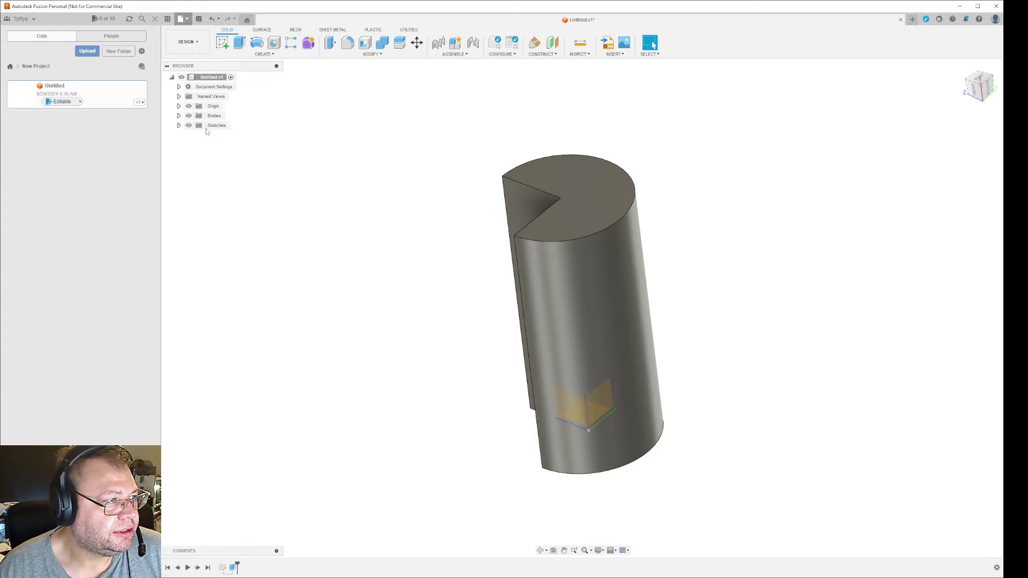
{"action": "left_click", "coordinate": [598, 239]}
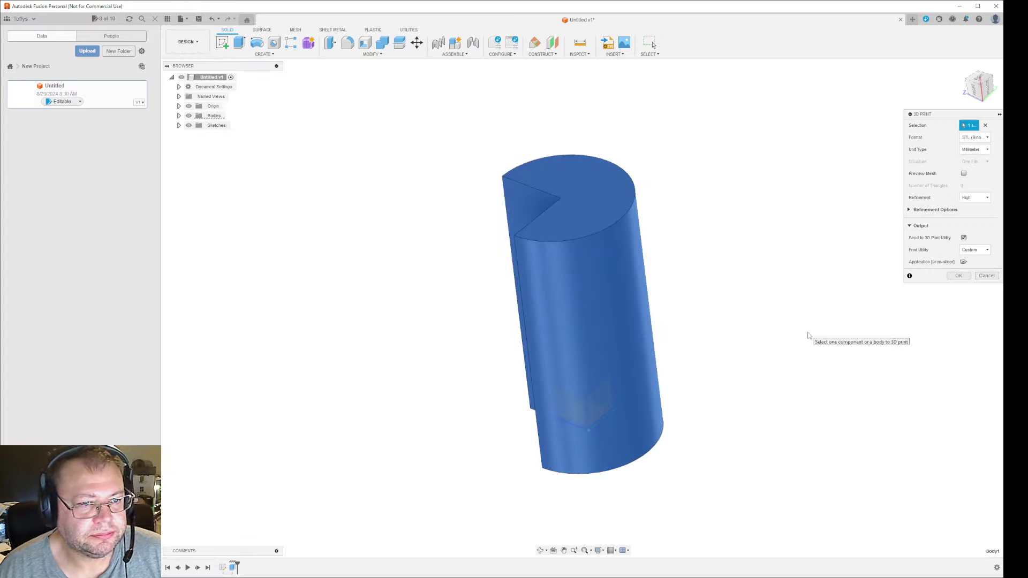
{"action": "left_click", "coordinate": [964, 174]}
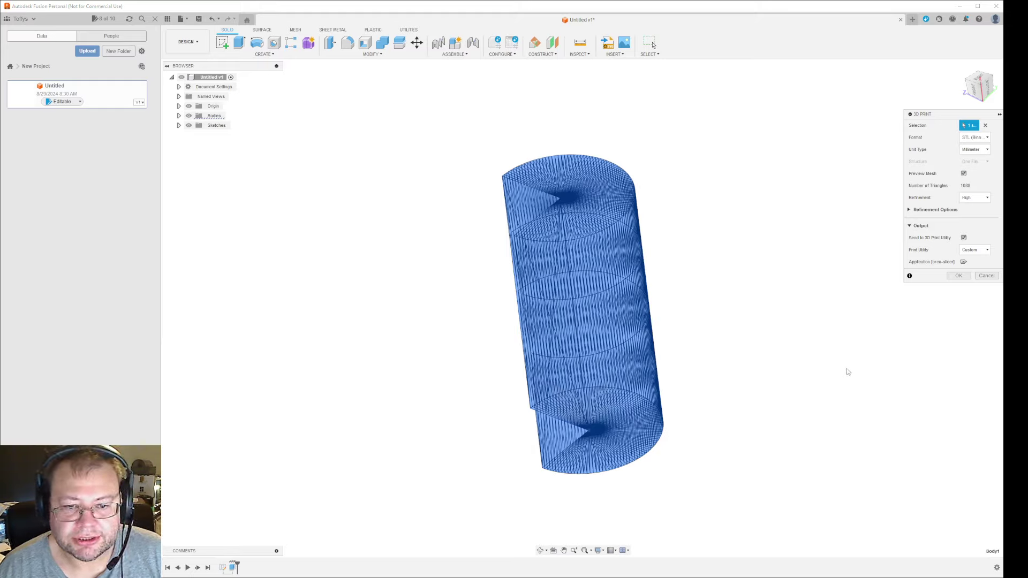
{"action": "left_click", "coordinate": [964, 174]}
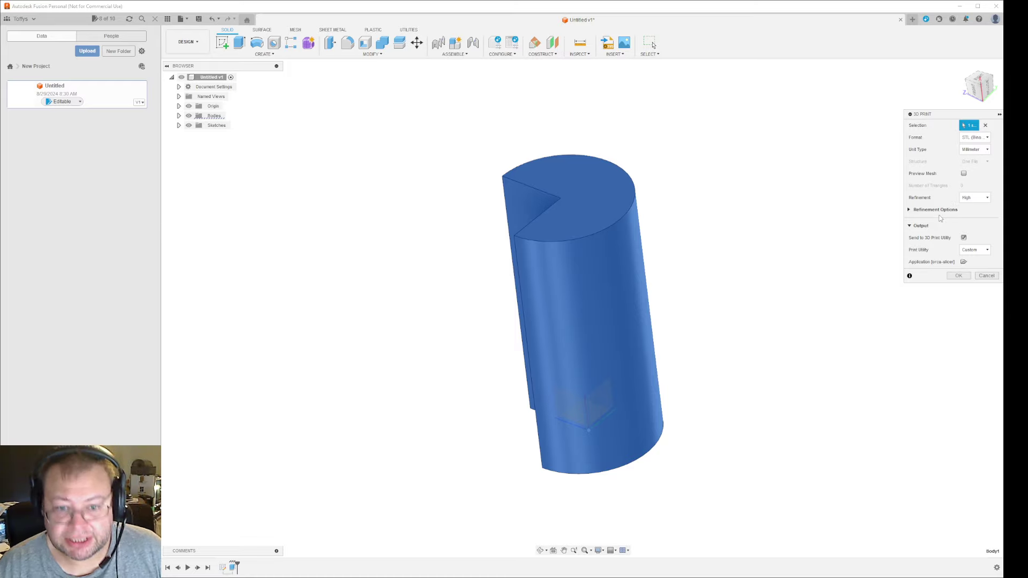
Keep STL (Binary) format, preview the High-refinement 1088-triangle mesh, and send it to the slicer.
{"action": "left_click", "coordinate": [987, 138]}
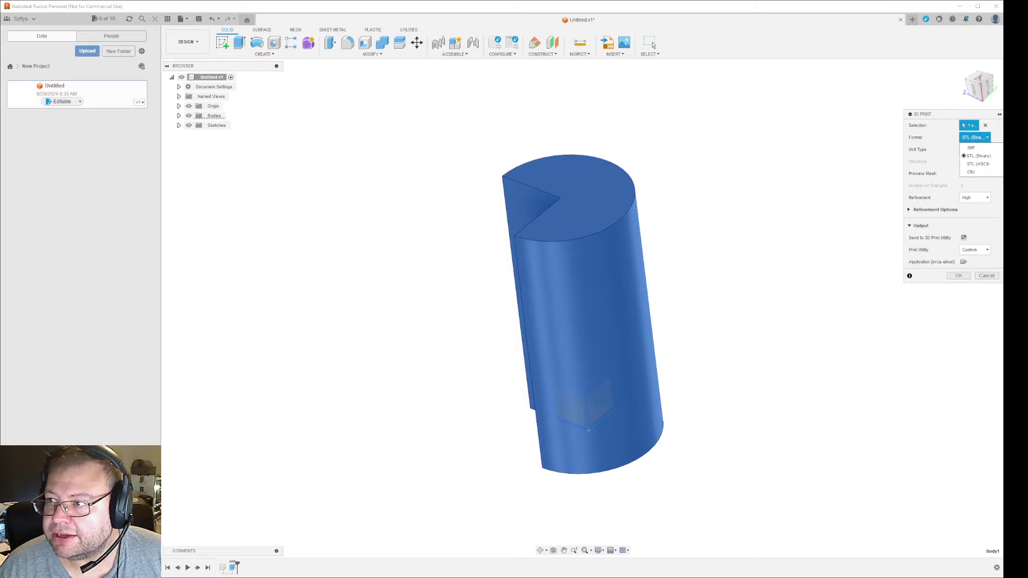
{"action": "key", "text": "Escape"}
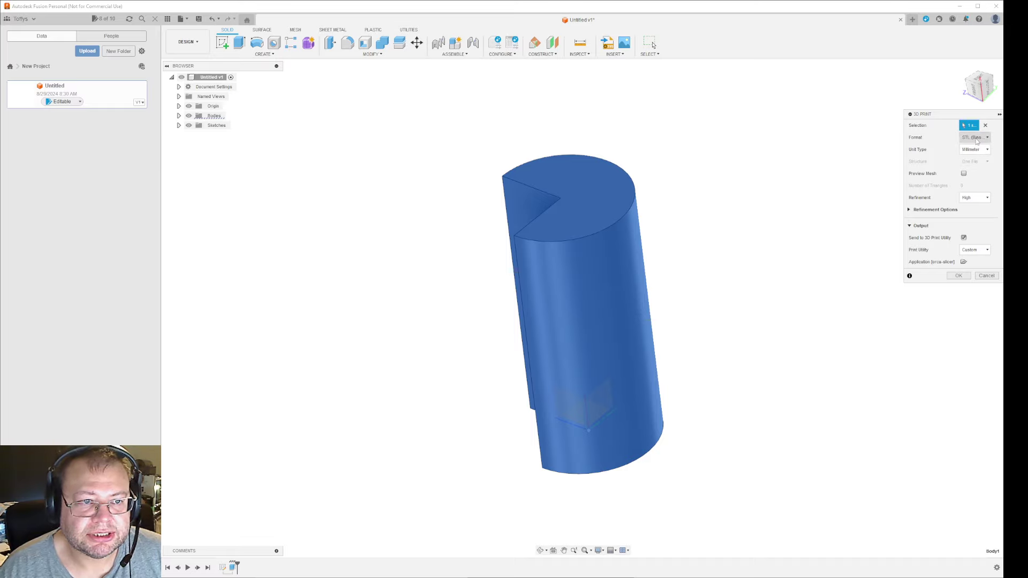
{"action": "left_click", "coordinate": [963, 174]}
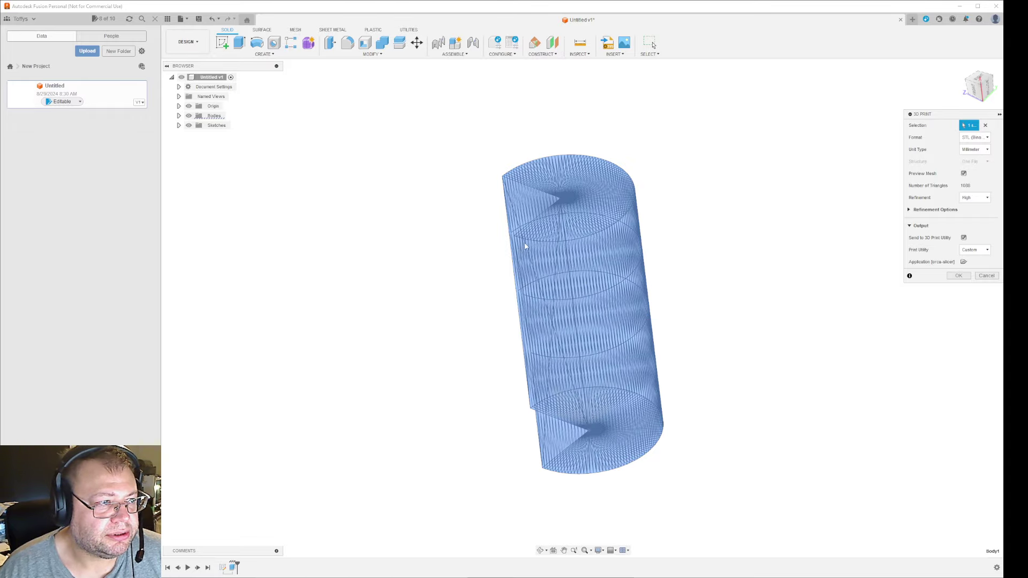
{"action": "scroll", "coordinate": [528, 245], "scroll_direction": "up", "scroll_amount": 5}
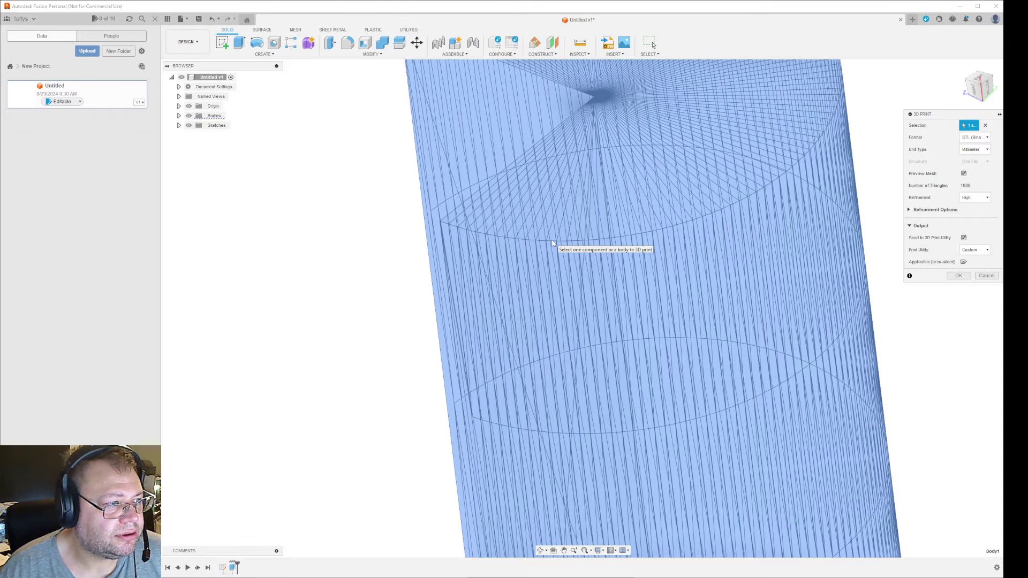
{"action": "scroll", "coordinate": [553, 244], "scroll_direction": "down", "scroll_amount": 5}
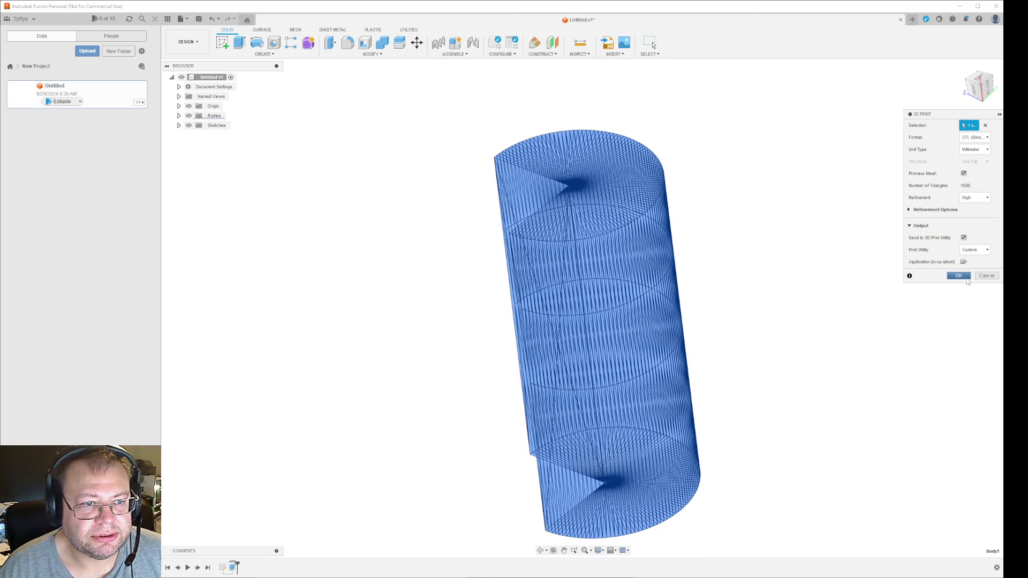
{"action": "left_click", "coordinate": [958, 276]}
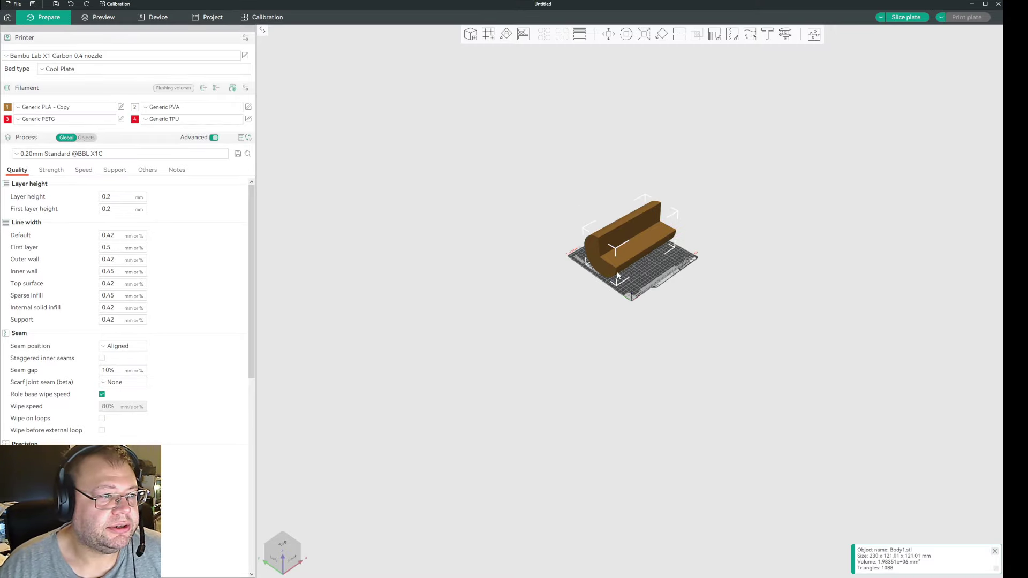
Orbit and zoom in on Body1.stl's curved faces on the build plate, then zoom back out.
{"action": "scroll", "coordinate": [725, 300], "scroll_direction": "up", "scroll_amount": 5}
{"action": "left_click_drag", "start_coordinate": [725, 301], "coordinate": [718, 321]}
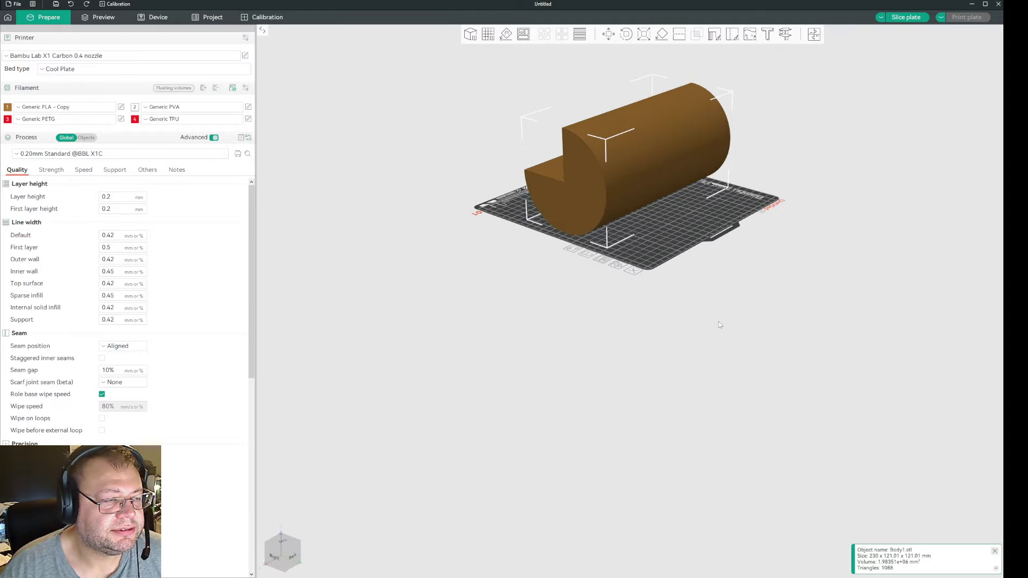
{"action": "scroll", "coordinate": [639, 203], "scroll_direction": "up", "scroll_amount": 3}
{"action": "right_click_drag", "start_coordinate": [658, 227], "coordinate": [673, 432]}
{"action": "scroll", "coordinate": [619, 368], "scroll_direction": "up", "scroll_amount": 5}
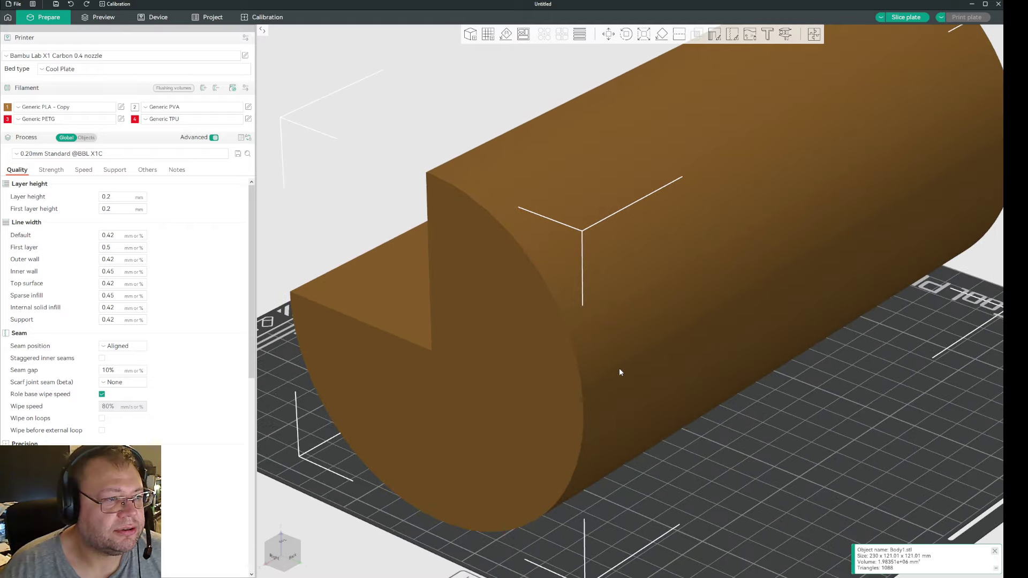
{"action": "scroll", "coordinate": [624, 367], "scroll_direction": "up", "scroll_amount": 3}
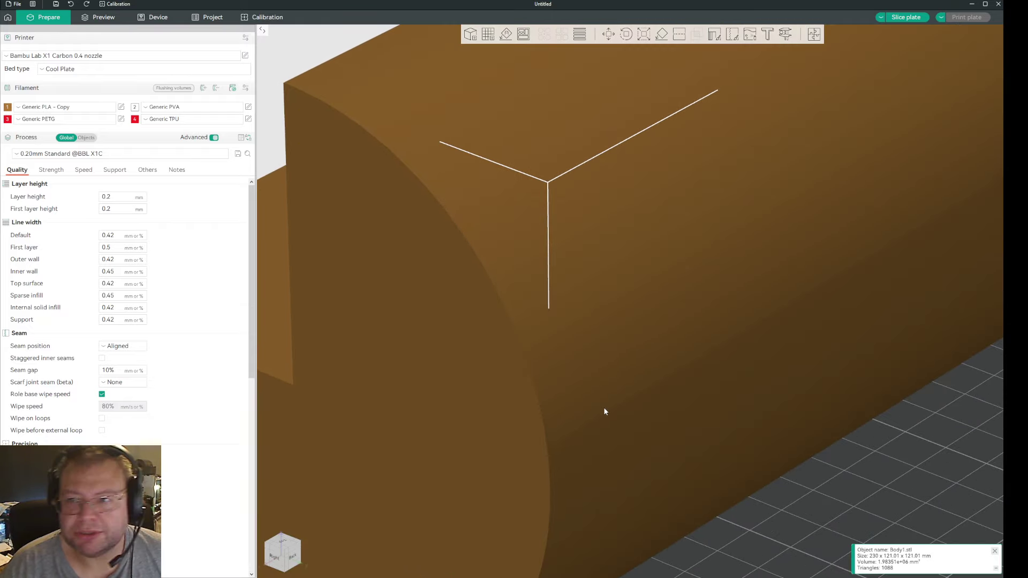
{"action": "scroll", "coordinate": [601, 405], "scroll_direction": "up", "scroll_amount": 2}
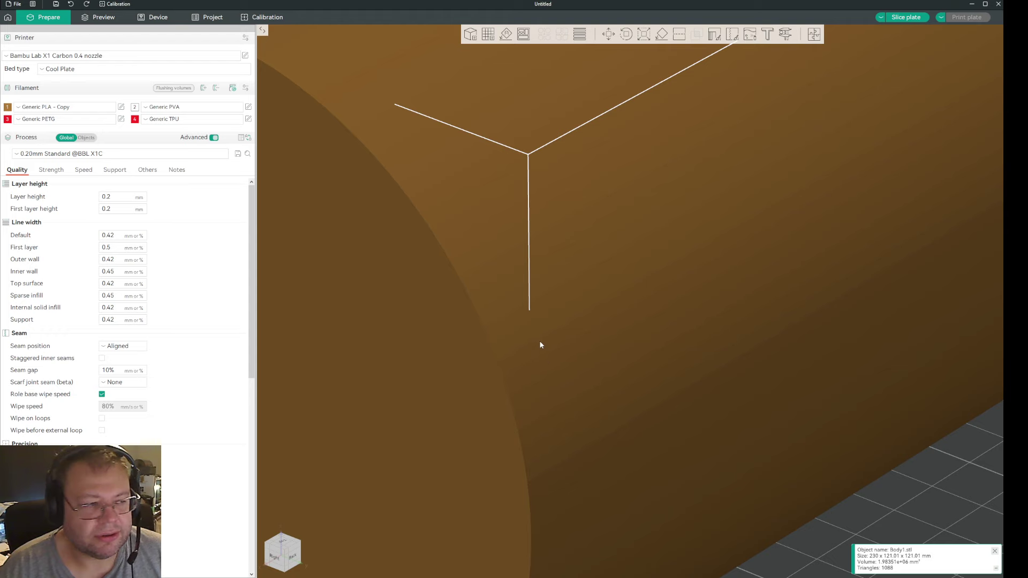
{"action": "scroll", "coordinate": [542, 356], "scroll_direction": "down", "scroll_amount": 4}
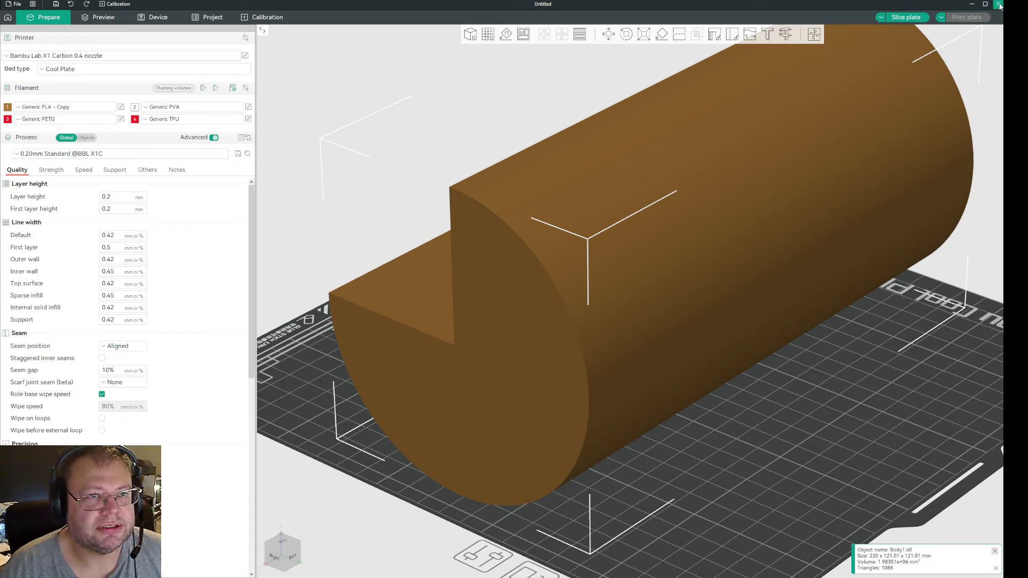
Return to Fusion and clear a stray selection of the cylinder's curved face.
{"action": "left_click", "coordinate": [972, 5]}
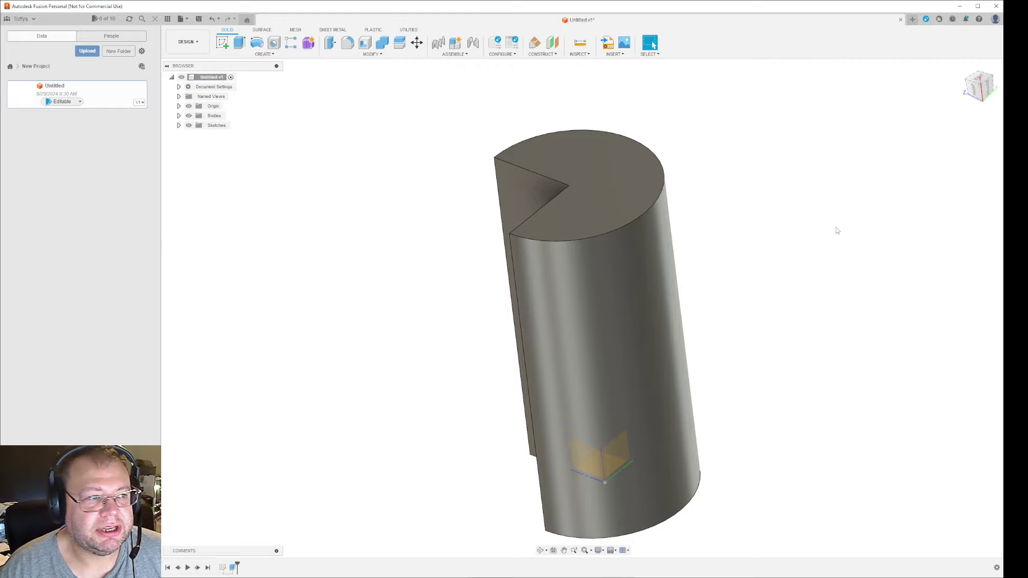
{"action": "left_click", "coordinate": [619, 273]}
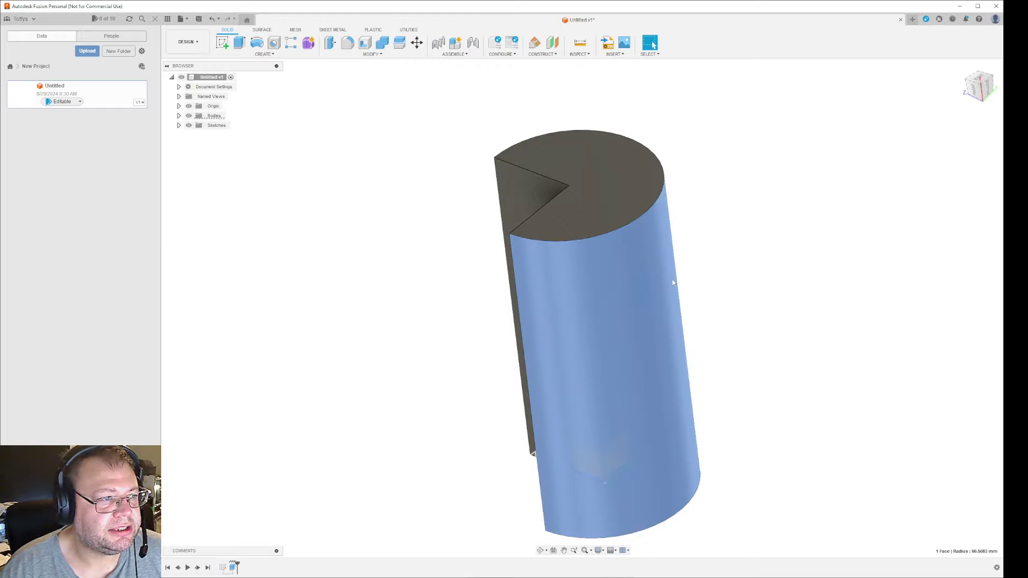
{"action": "key", "text": "Escape"}
Reopen 3D Print with mesh preview on, Refinement kept at High, and Refinement Options expanded.
{"action": "left_click", "coordinate": [182, 18]}
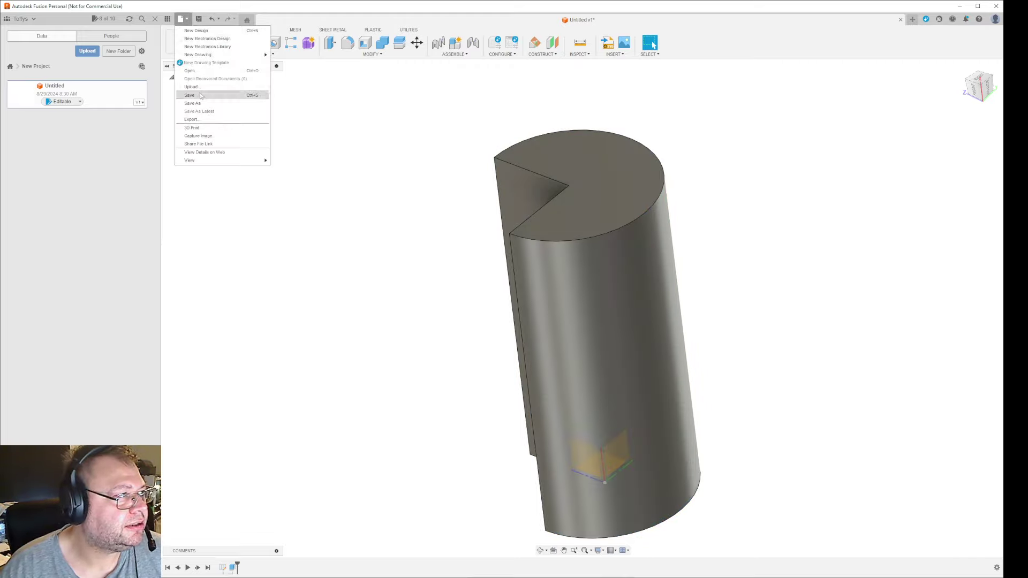
{"action": "left_click", "coordinate": [201, 128]}
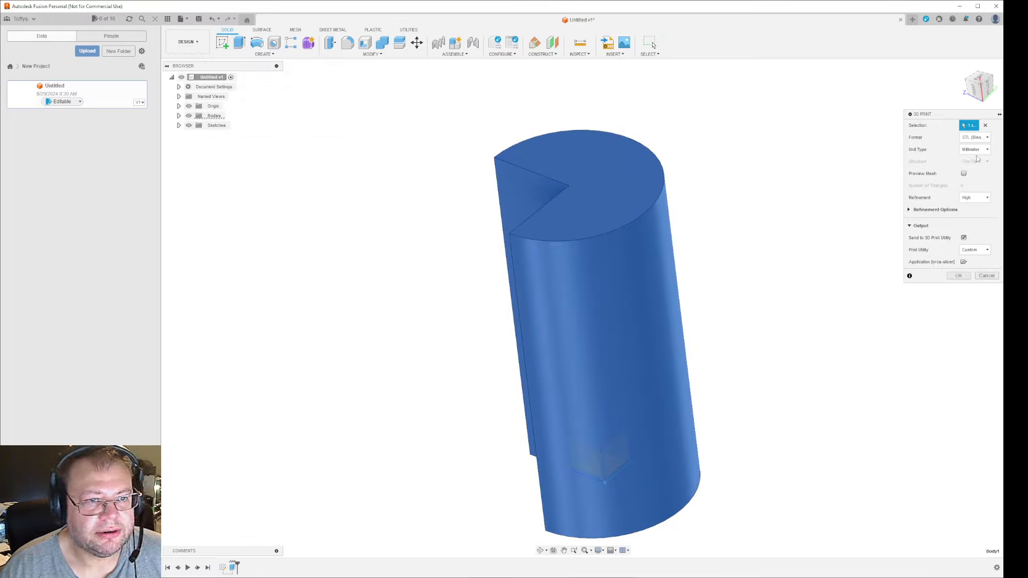
{"action": "left_click", "coordinate": [963, 174]}
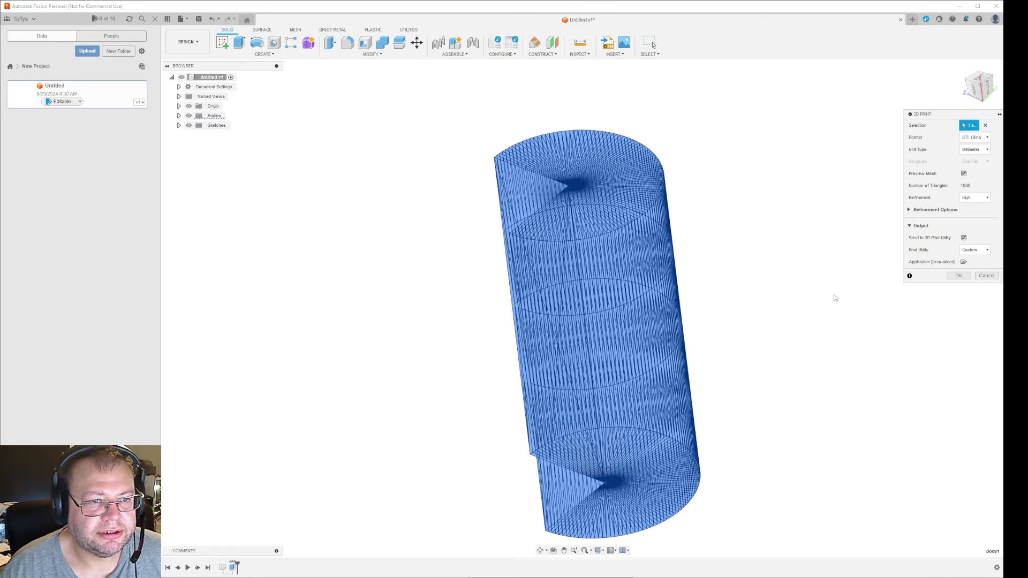
{"action": "left_click", "coordinate": [987, 197]}
{"action": "left_click", "coordinate": [989, 201]}
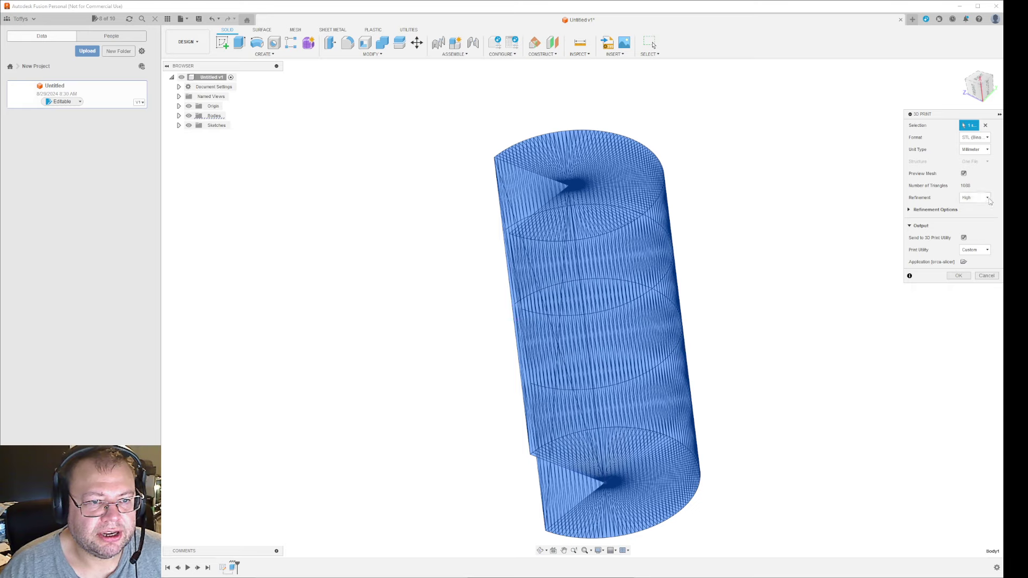
{"action": "left_click", "coordinate": [934, 209]}
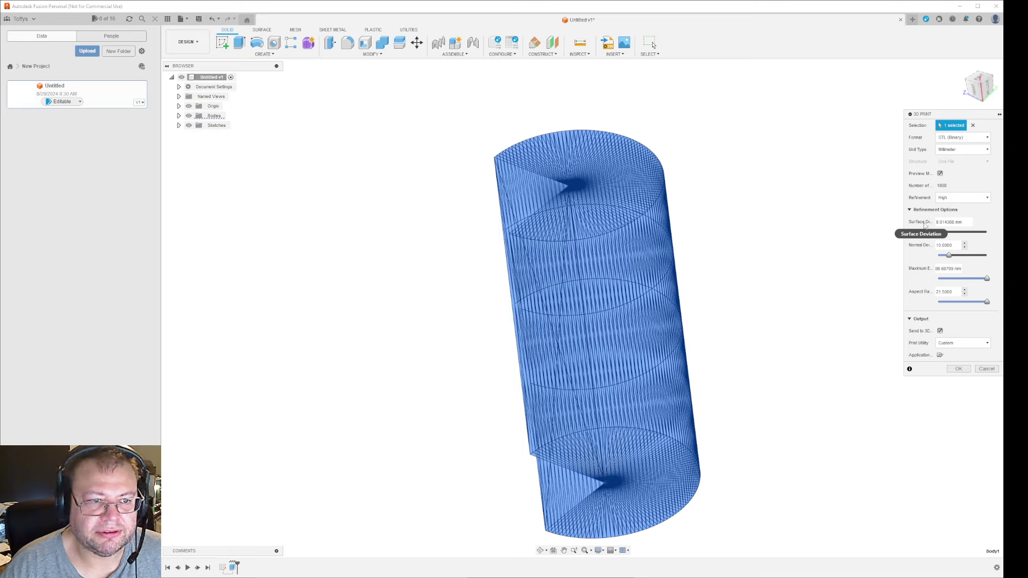
Raise surface deviation to preview a coarse 112-triangle Custom mesh, inspect it, and cancel the export.
{"action": "left_click_drag", "start_coordinate": [942, 231], "coordinate": [990, 236]}
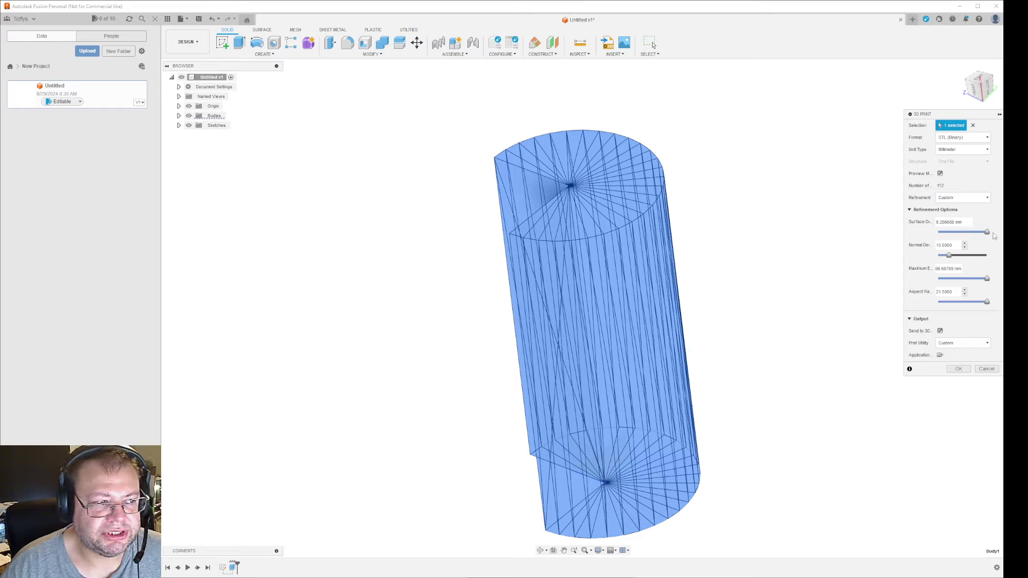
{"action": "middle_click_drag", "start_coordinate": [838, 262], "coordinate": [845, 288], "text": "shift"}
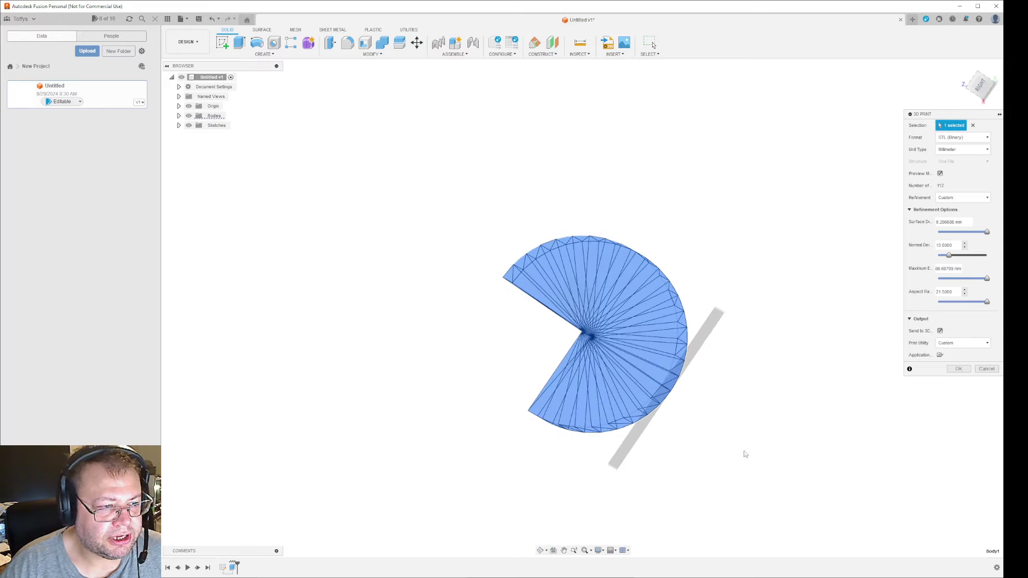
{"action": "middle_click_drag", "start_coordinate": [743, 452], "coordinate": [745, 416], "text": "shift"}
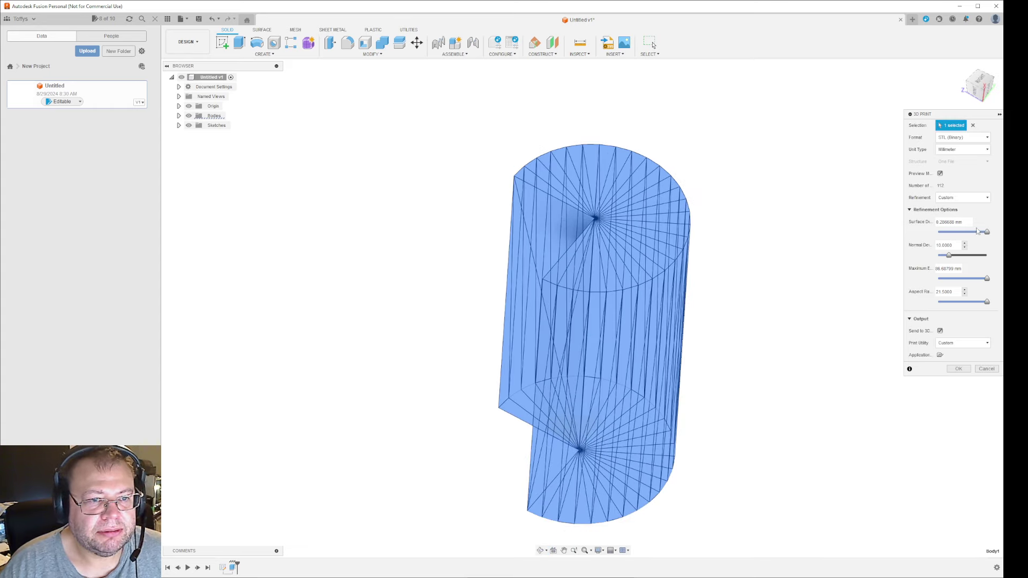
{"action": "left_click", "coordinate": [987, 369]}
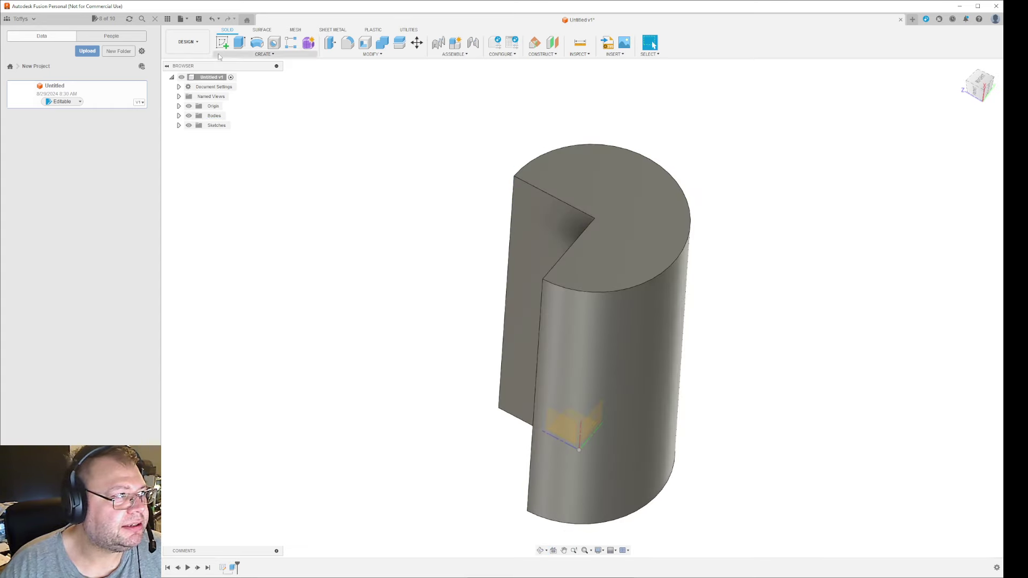
Reopen 3D Print with mesh preview on and Refinement Options expanded.
{"action": "left_click", "coordinate": [181, 19]}
{"action": "left_click", "coordinate": [194, 128]}
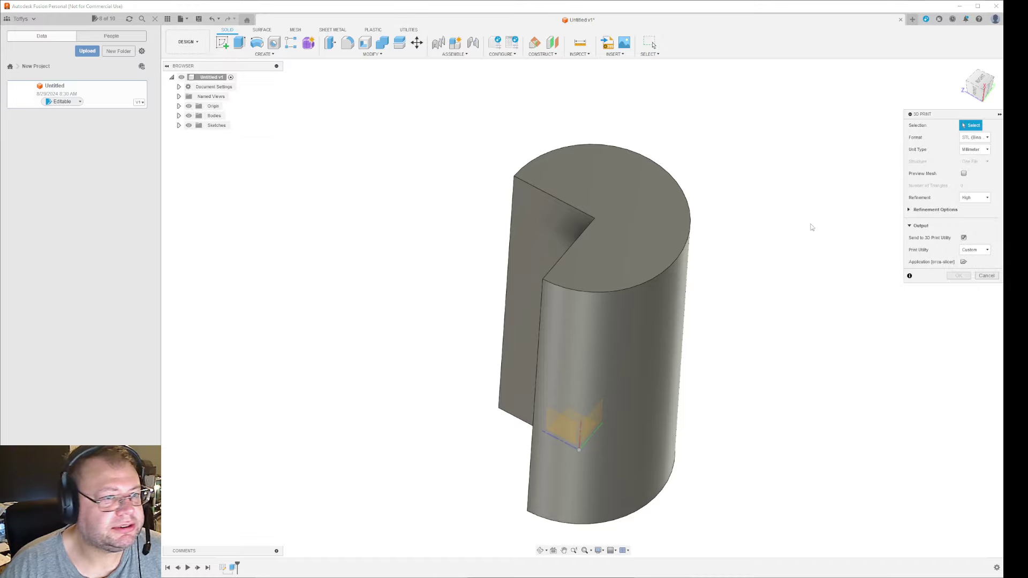
{"action": "left_click", "coordinate": [964, 173]}
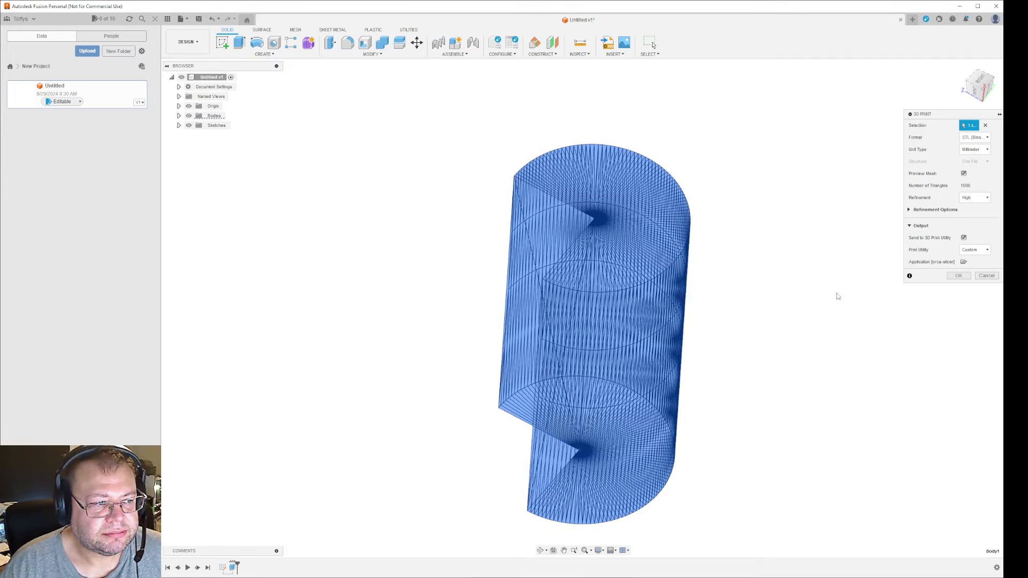
{"action": "left_click", "coordinate": [913, 209]}
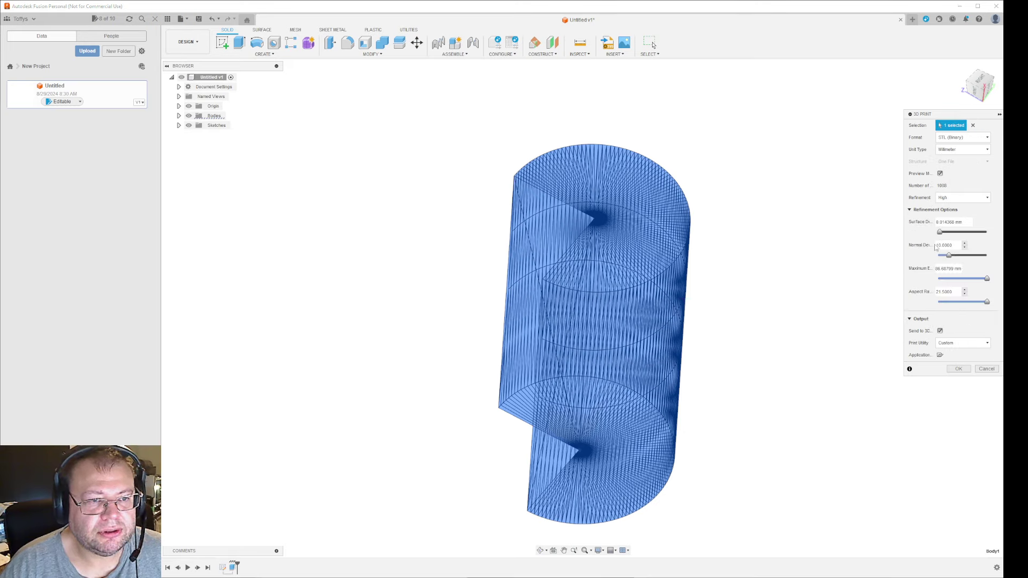
Drop surface deviation to 0.002867 mm (4832 triangles), inspect the top face, then cancel.
{"action": "left_click_drag", "start_coordinate": [939, 232], "coordinate": [915, 238]}
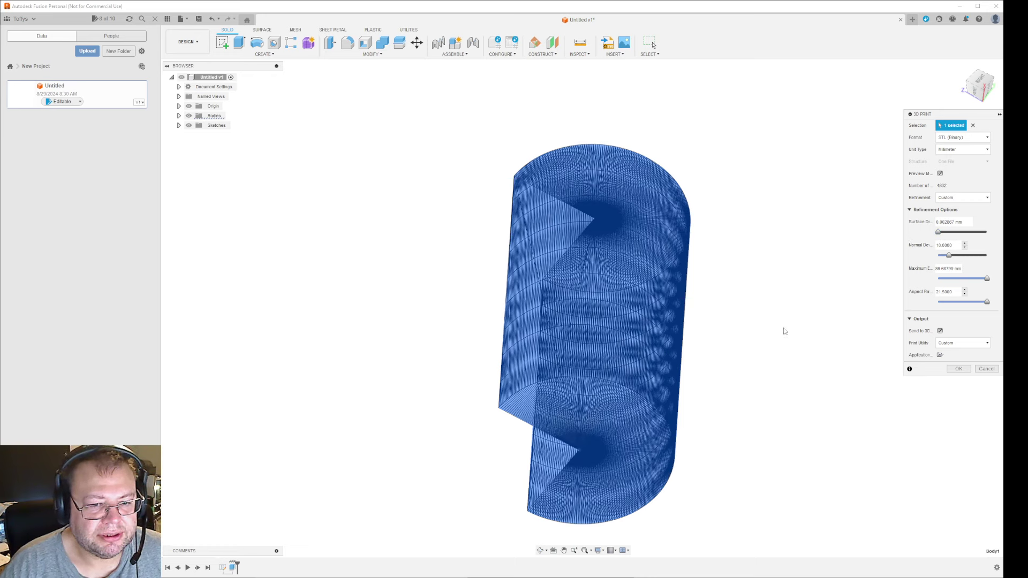
{"action": "mouse_move", "coordinate": [796, 335]}
{"action": "middle_mouse_down", "text": "shift"}
{"action": "mouse_move", "coordinate": [785, 349]}
{"action": "mouse_move", "coordinate": [741, 335]}
{"action": "mouse_move", "coordinate": [807, 337]}
{"action": "middle_mouse_up", "text": "shift"}
{"action": "mouse_move", "coordinate": [803, 320]}
{"action": "left_mouse_down"}
{"action": "mouse_move", "coordinate": [808, 339]}
{"action": "mouse_move", "coordinate": [791, 337]}
{"action": "left_mouse_up"}
{"action": "key", "text": "Escape"}
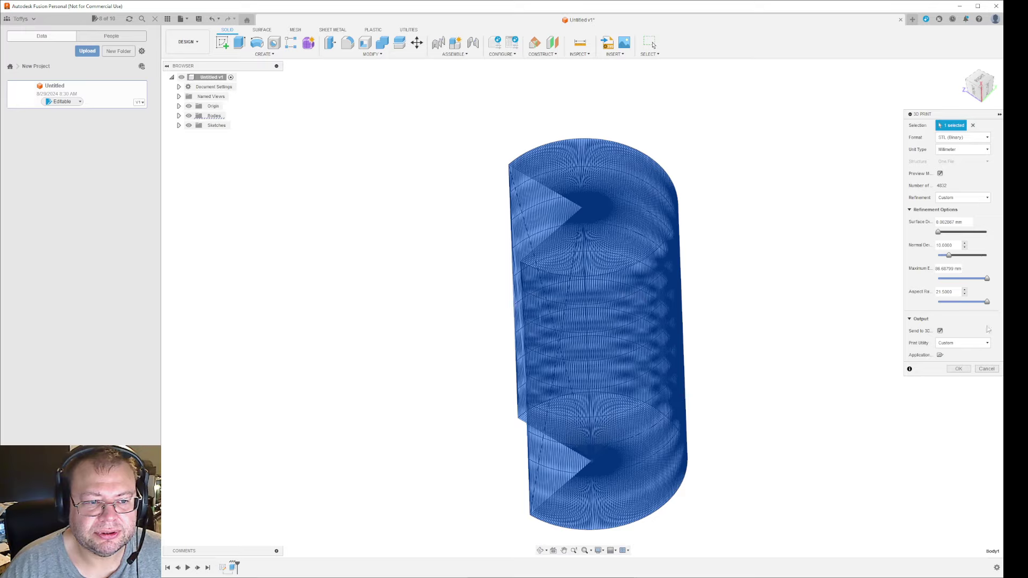
{"action": "left_click", "coordinate": [986, 369]}
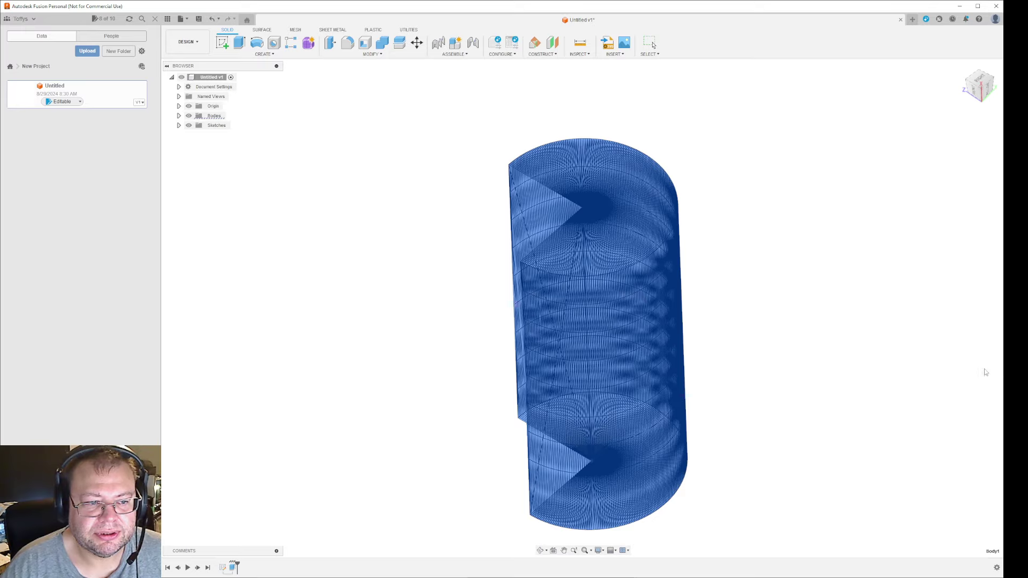
Export the cylinder with surface deviation at its finest Custom setting and send it to Bambu Studio.
{"action": "left_click", "coordinate": [182, 19]}
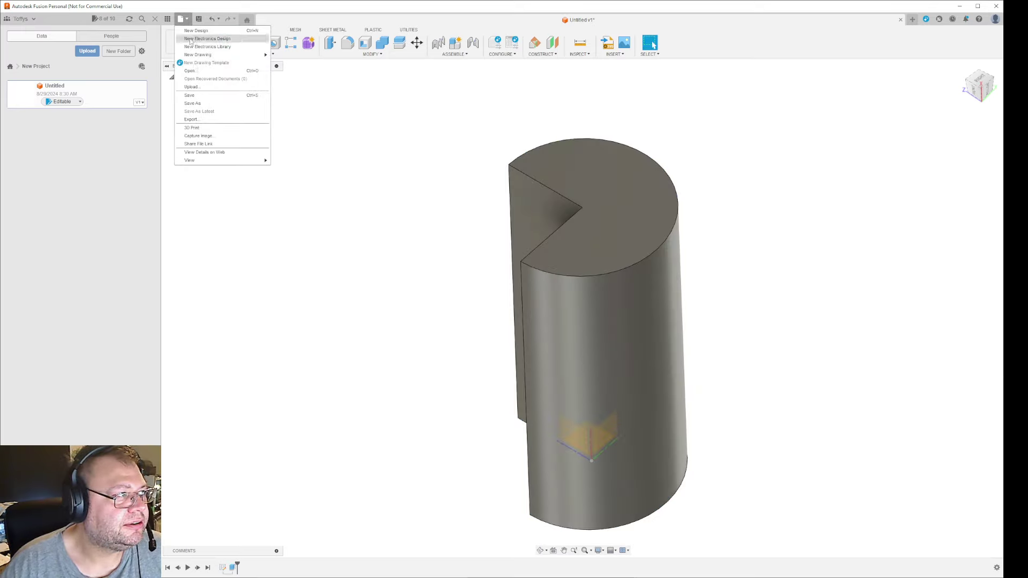
{"action": "left_click", "coordinate": [193, 128]}
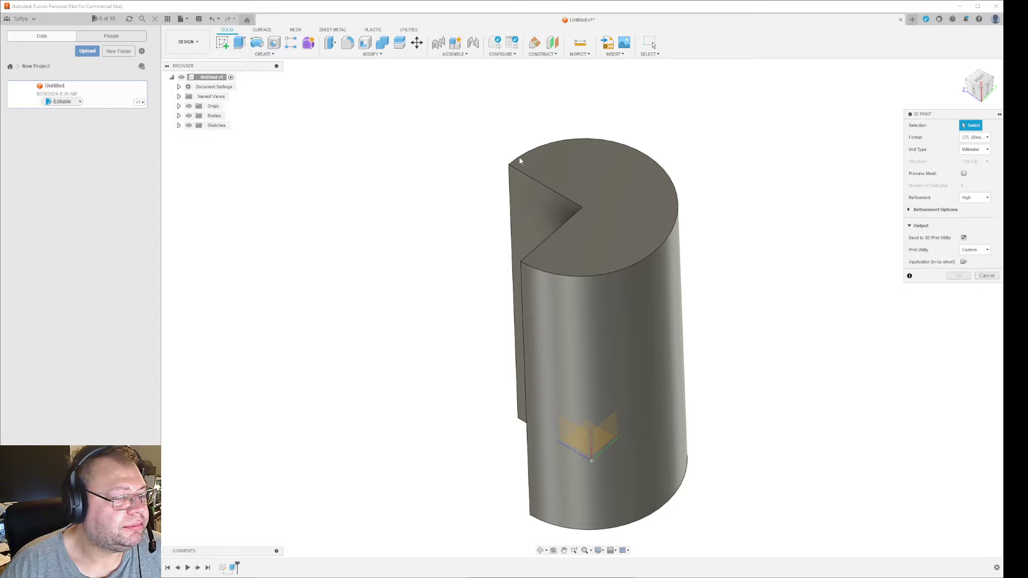
{"action": "left_click", "coordinate": [963, 173]}
{"action": "left_click", "coordinate": [615, 259]}
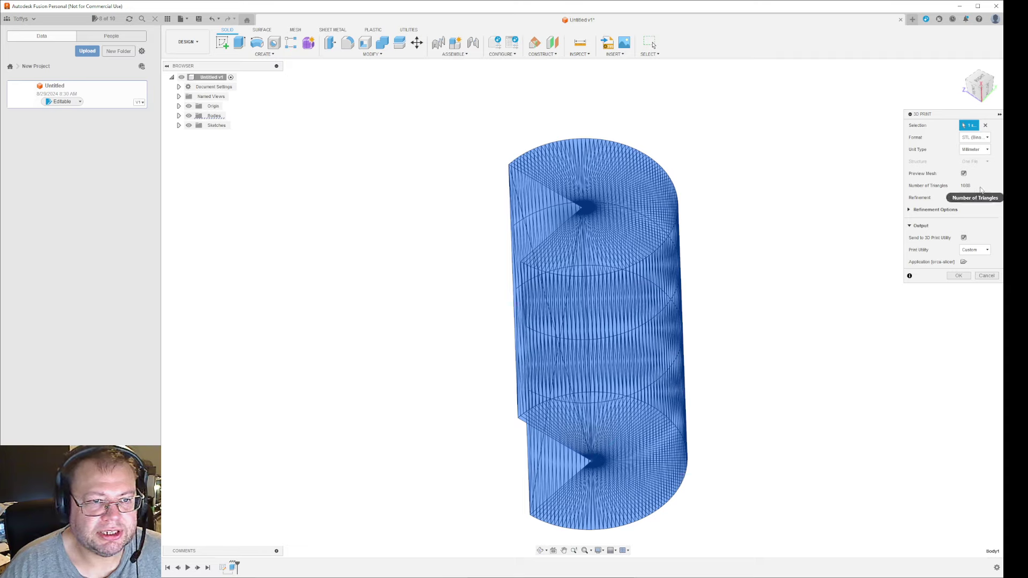
{"action": "left_click", "coordinate": [912, 209]}
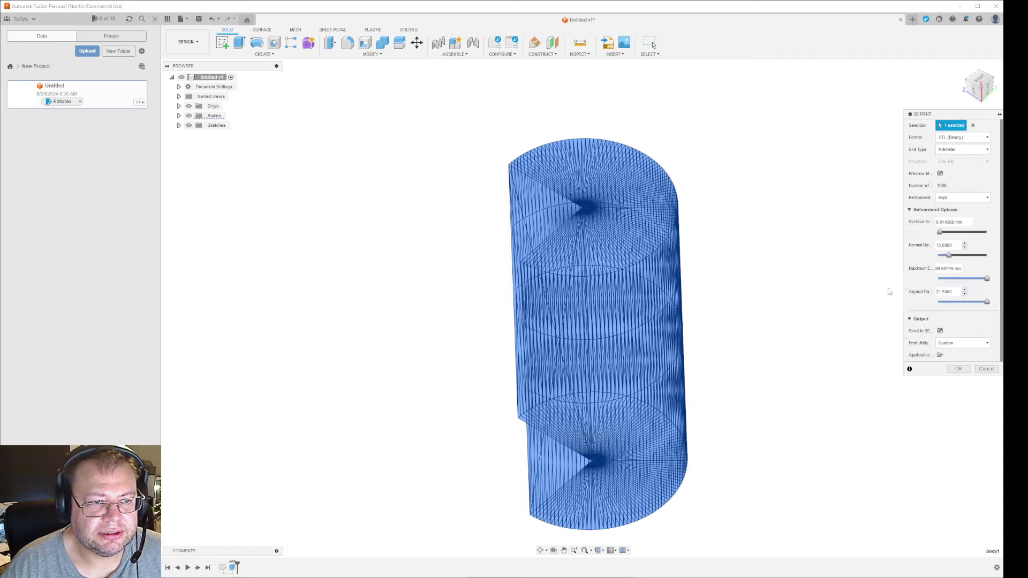
{"action": "left_click_drag", "start_coordinate": [940, 232], "coordinate": [903, 239]}
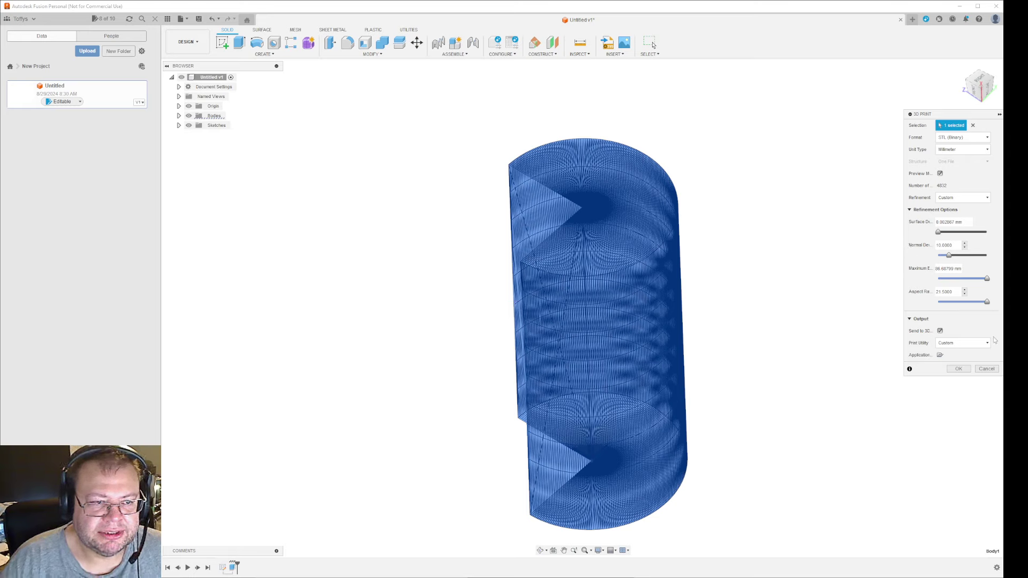
{"action": "left_click", "coordinate": [958, 368]}
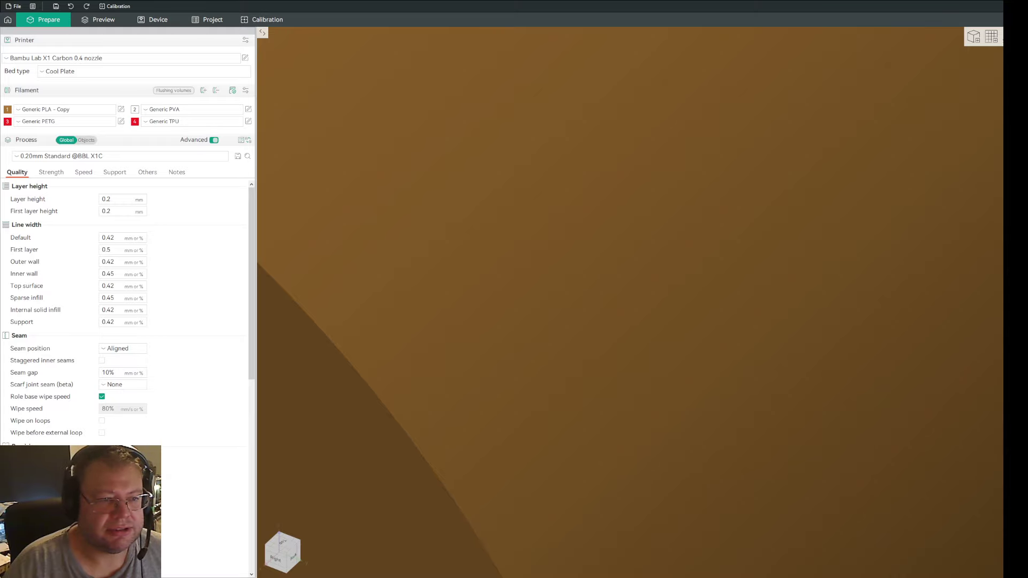
Zoom around the 230 × 121.01 × 121.01 mm Body1.stl cylinder and select it to view its 1088-triangle info.
{"action": "scroll", "coordinate": [629, 302], "scroll_direction": "down", "scroll_amount": 10}
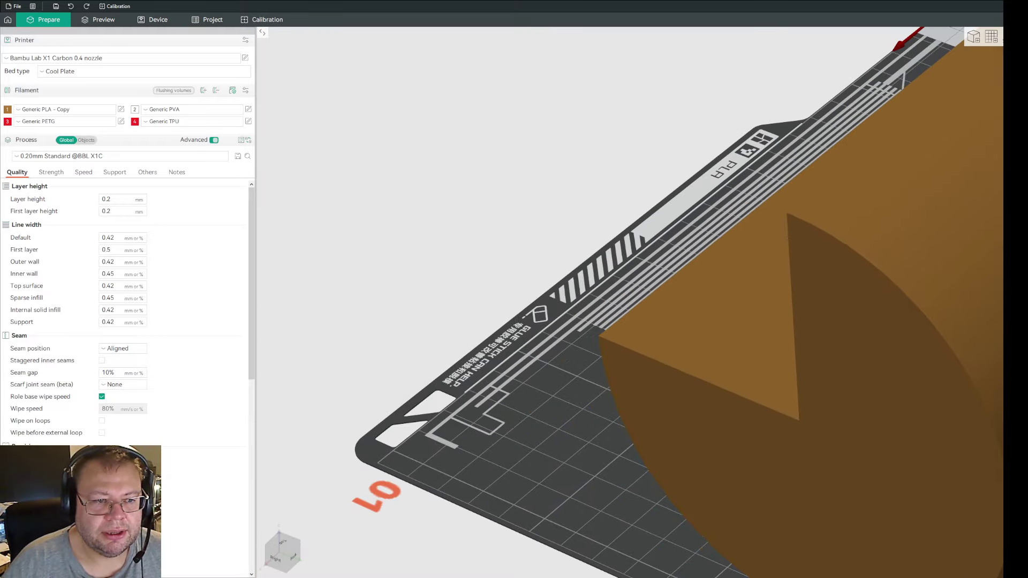
{"action": "scroll", "coordinate": [629, 301], "scroll_direction": "up", "scroll_amount": 2}
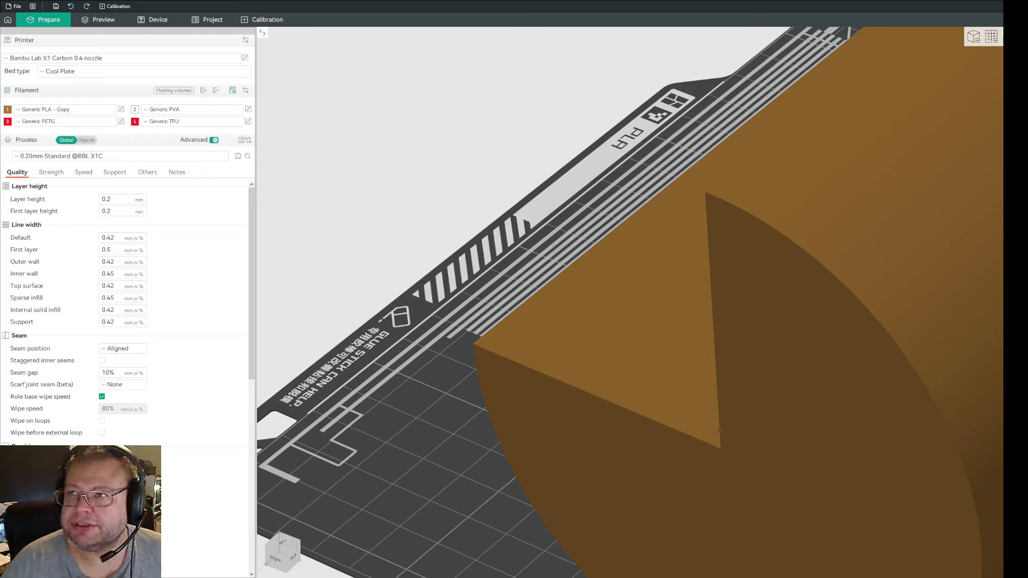
{"action": "scroll", "coordinate": [629, 302], "scroll_direction": "up", "scroll_amount": 3}
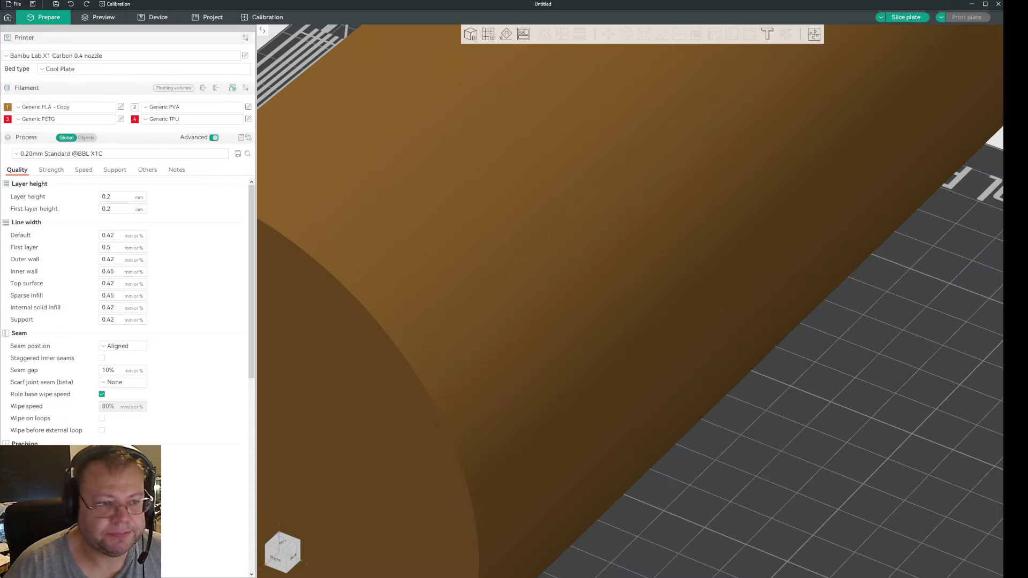
{"action": "scroll", "coordinate": [831, 317], "scroll_direction": "down", "scroll_amount": 5}
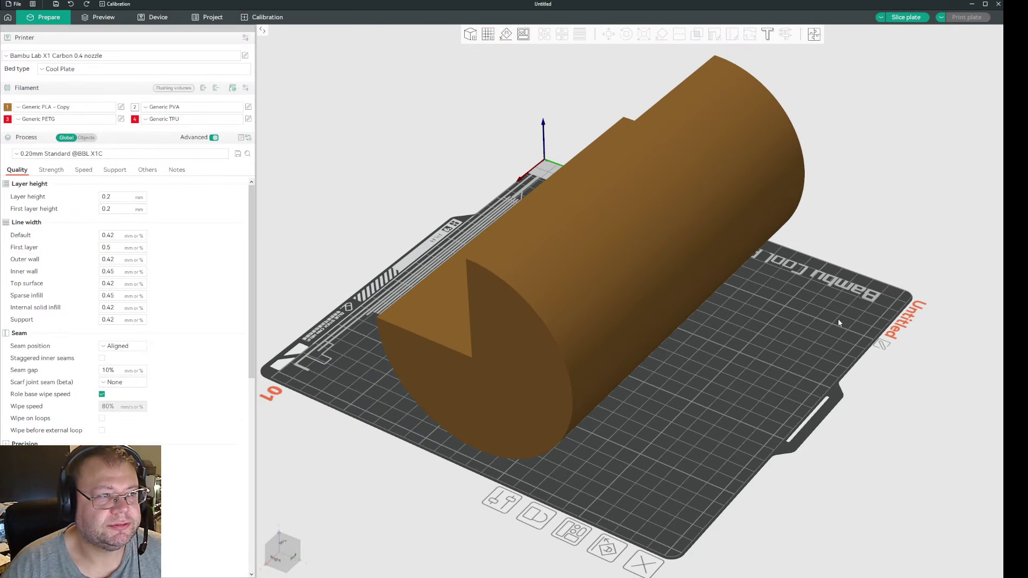
{"action": "scroll", "coordinate": [811, 329], "scroll_direction": "up", "scroll_amount": 1}
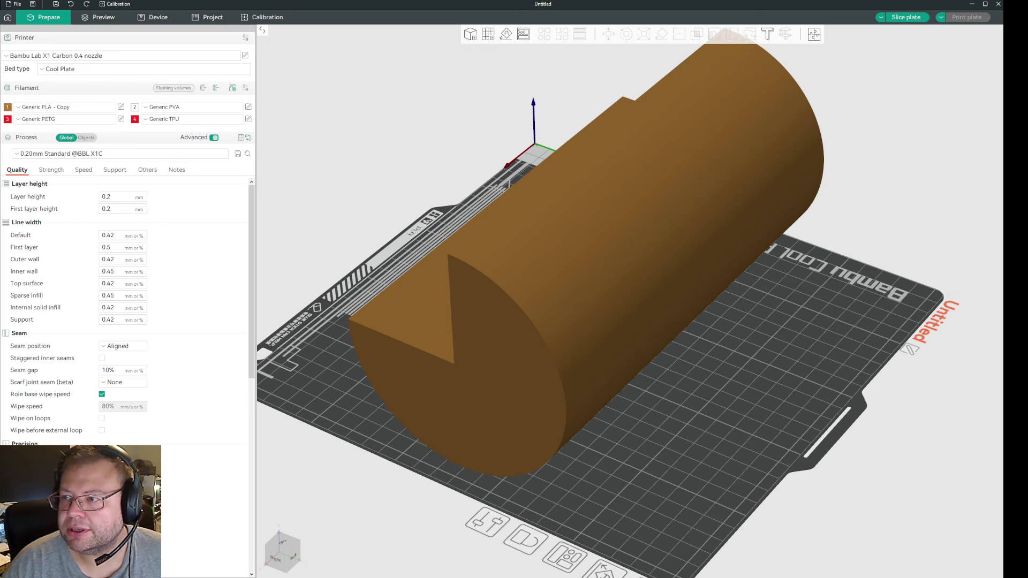
{"action": "key", "text": "ctrl+a"}
{"action": "scroll", "coordinate": [630, 302], "scroll_direction": "up", "scroll_amount": 2}
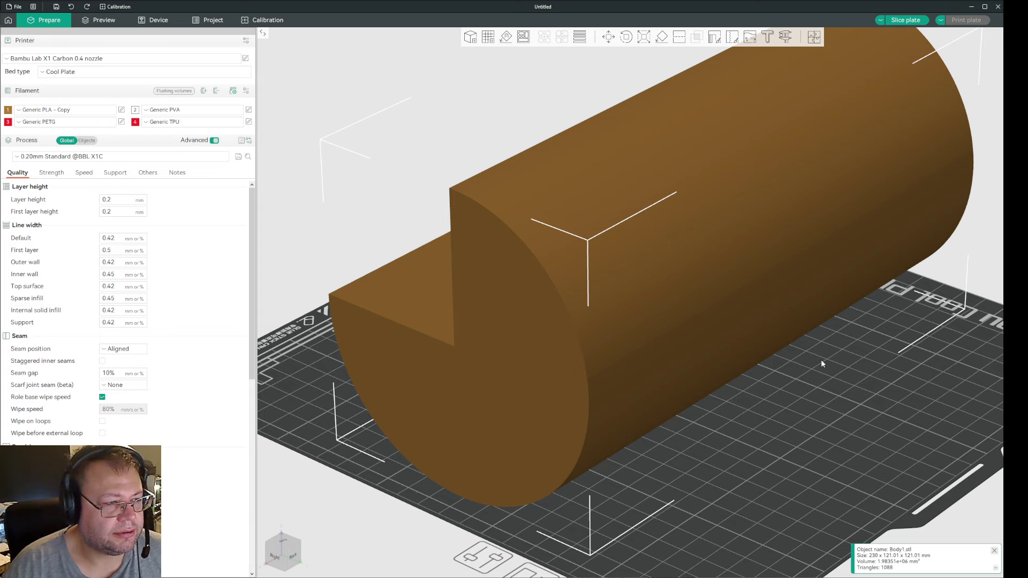
{"action": "scroll", "coordinate": [821, 361], "scroll_direction": "down", "scroll_amount": 3}
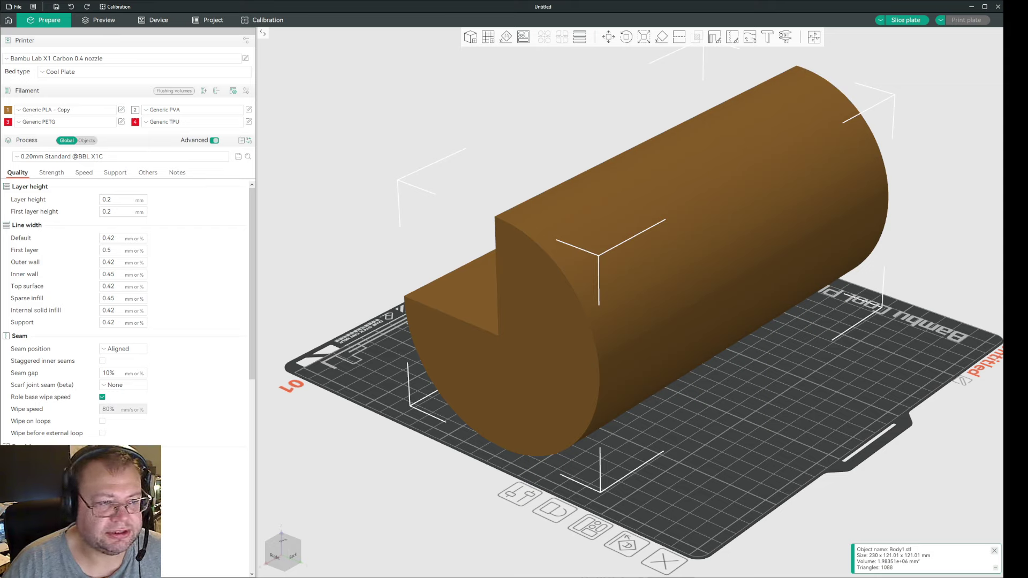
{"action": "scroll", "coordinate": [668, 340], "scroll_direction": "up", "scroll_amount": 3}
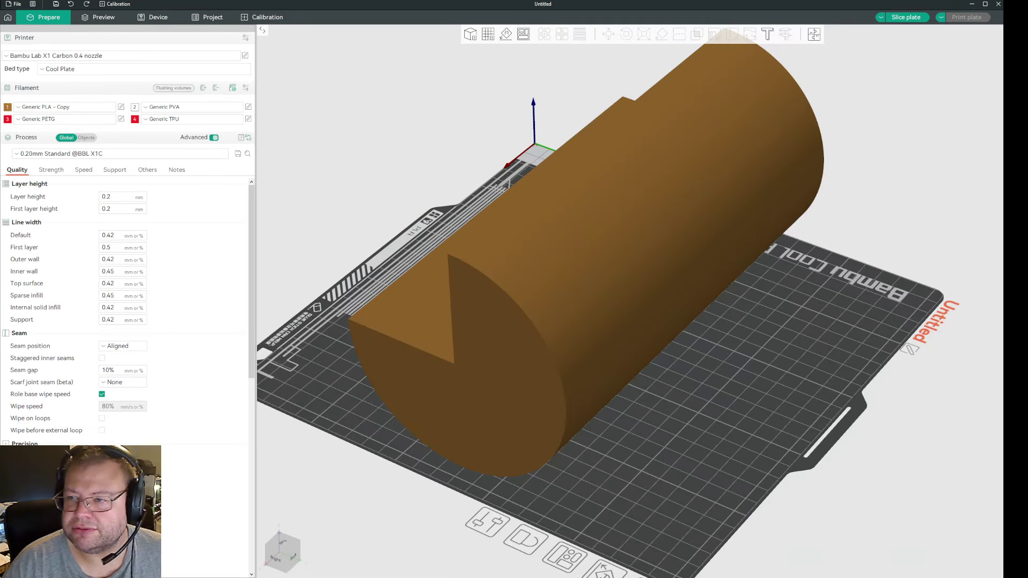
Orbit and zoom the slicer view to examine the cylinder's notched end face up close.
{"action": "scroll", "coordinate": [610, 423], "scroll_direction": "up", "scroll_amount": 5}
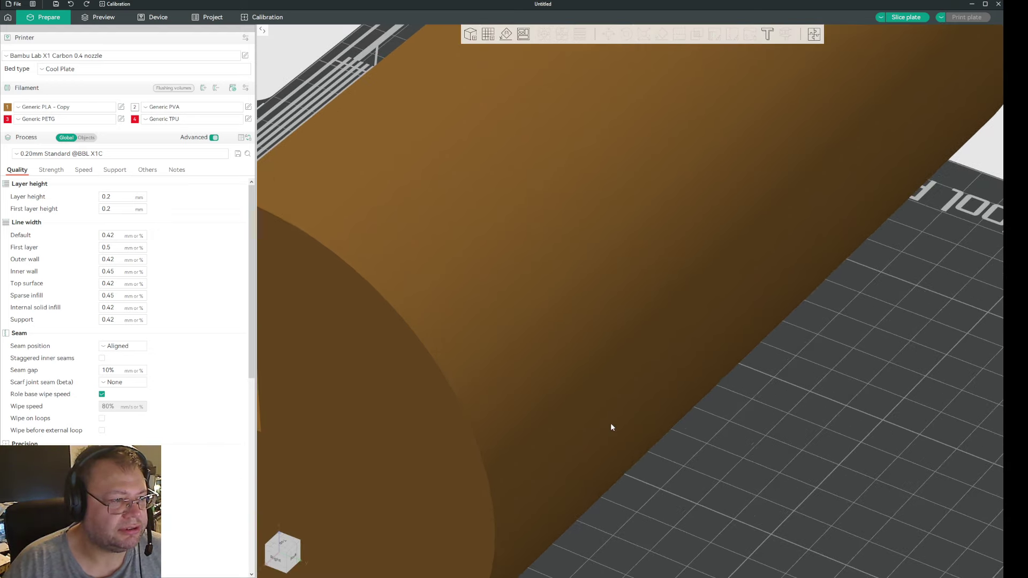
{"action": "left_click_drag", "start_coordinate": [701, 448], "coordinate": [920, 396]}
{"action": "scroll", "coordinate": [852, 414], "scroll_direction": "up", "scroll_amount": 2}
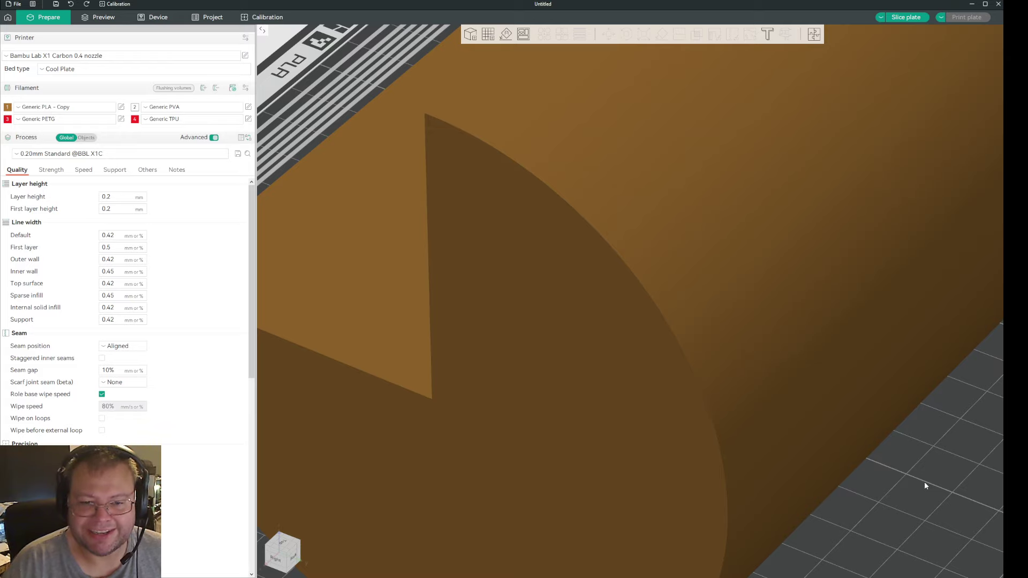
{"action": "scroll", "coordinate": [924, 485], "scroll_direction": "down", "scroll_amount": 3}
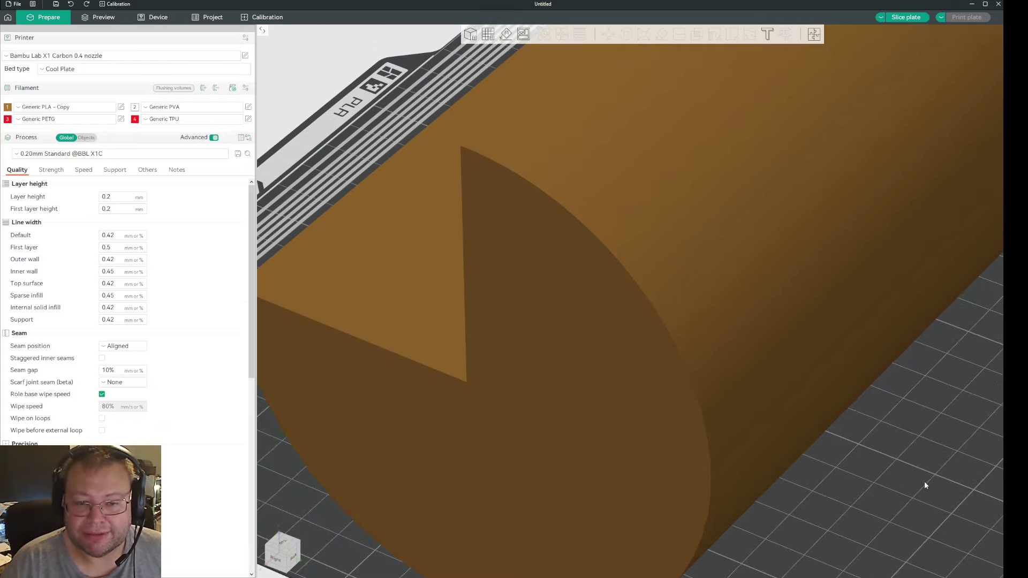
{"action": "scroll", "coordinate": [925, 483], "scroll_direction": "down", "scroll_amount": 1}
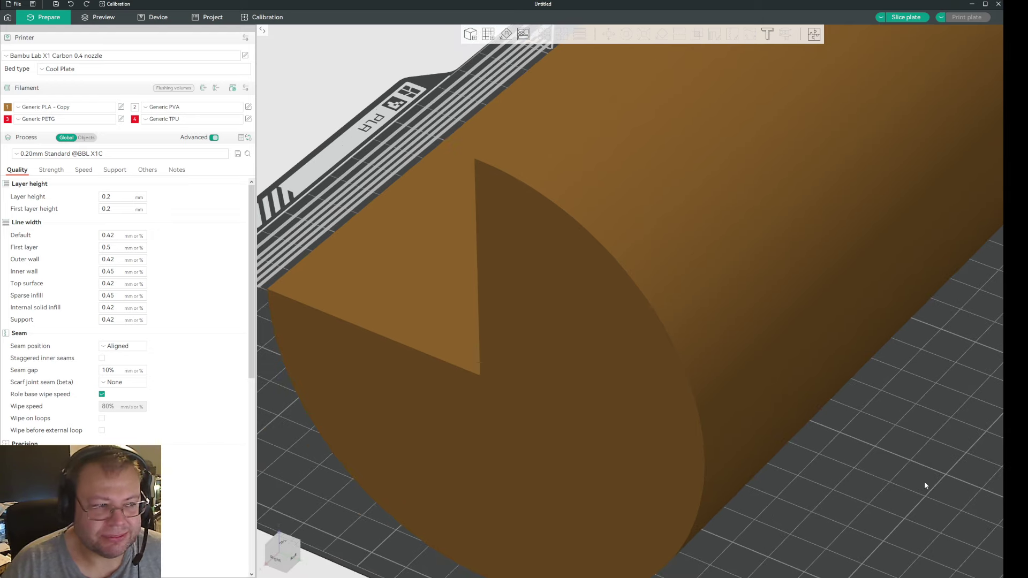
{"action": "scroll", "coordinate": [924, 485], "scroll_direction": "down", "scroll_amount": 3}
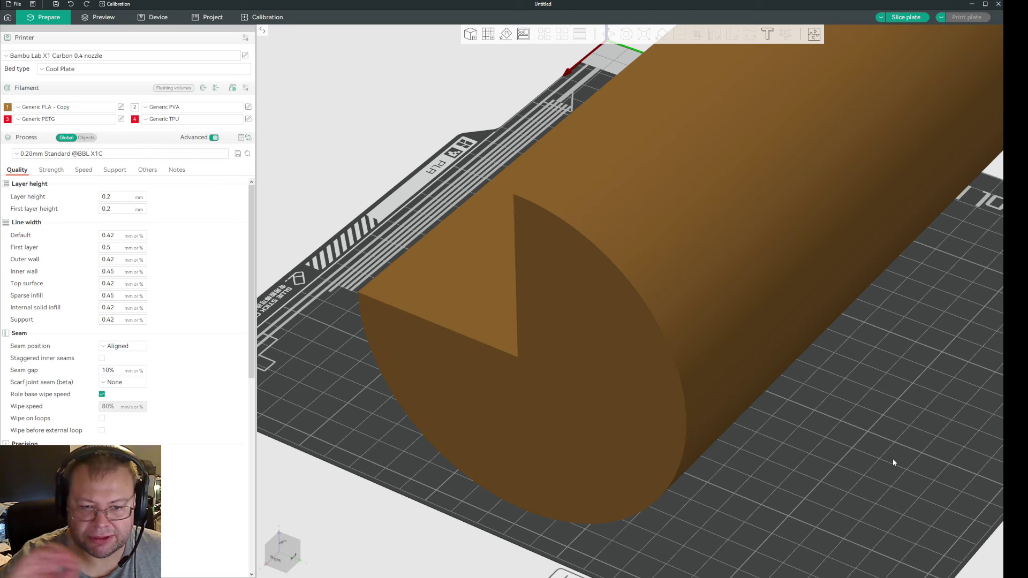
{"action": "scroll", "coordinate": [836, 454], "scroll_direction": "down", "scroll_amount": 5}
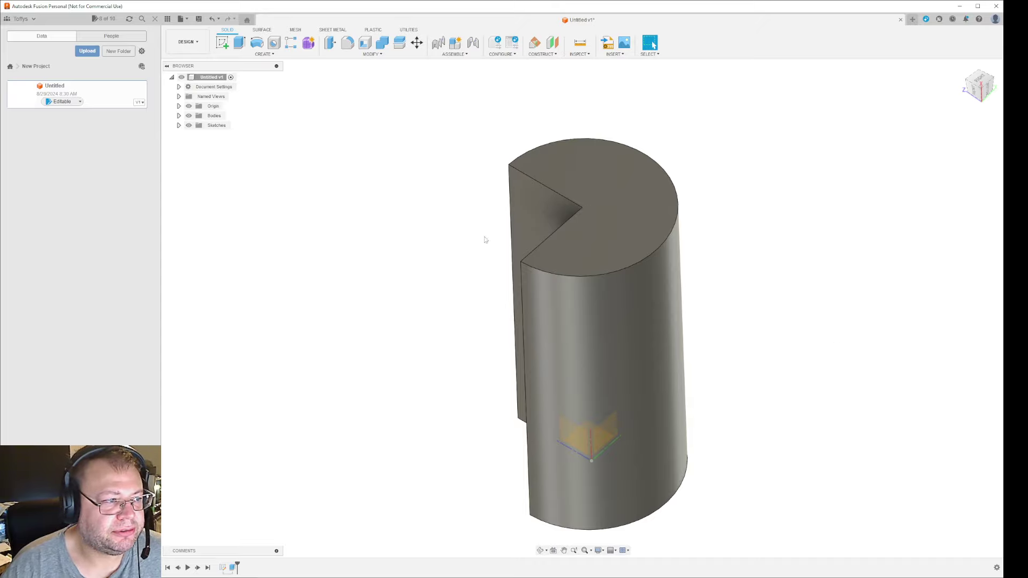
Preview the cylinder body's 3D print mesh, then cancel the export.
{"action": "left_click", "coordinate": [187, 20]}
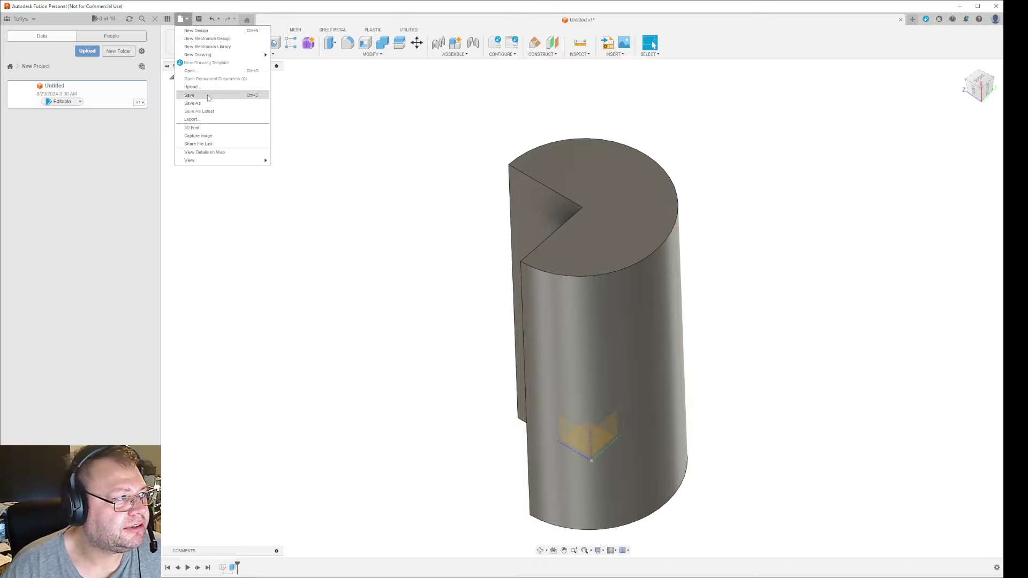
{"action": "left_click", "coordinate": [203, 130]}
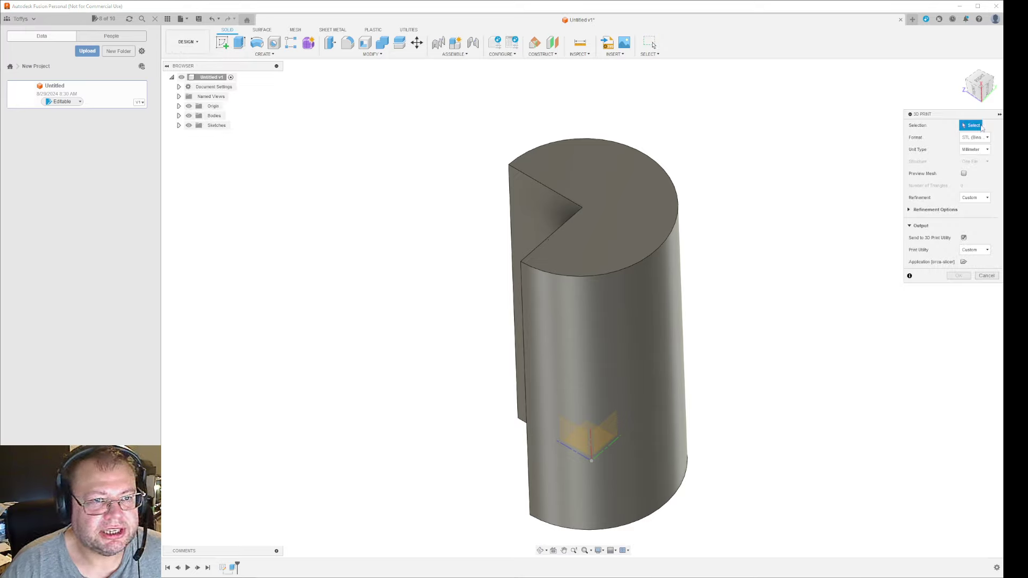
{"action": "left_click", "coordinate": [643, 253]}
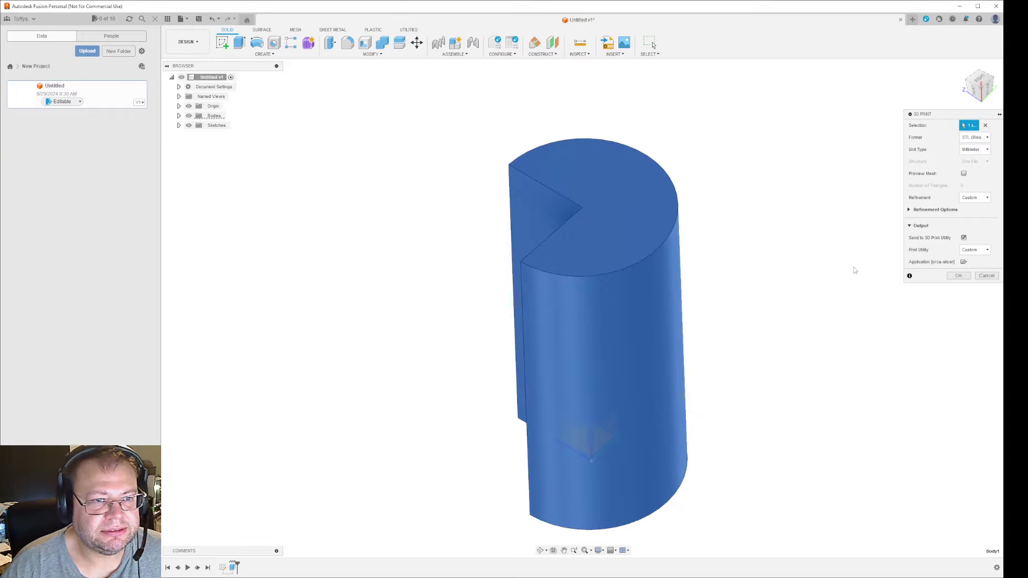
{"action": "left_click", "coordinate": [963, 174]}
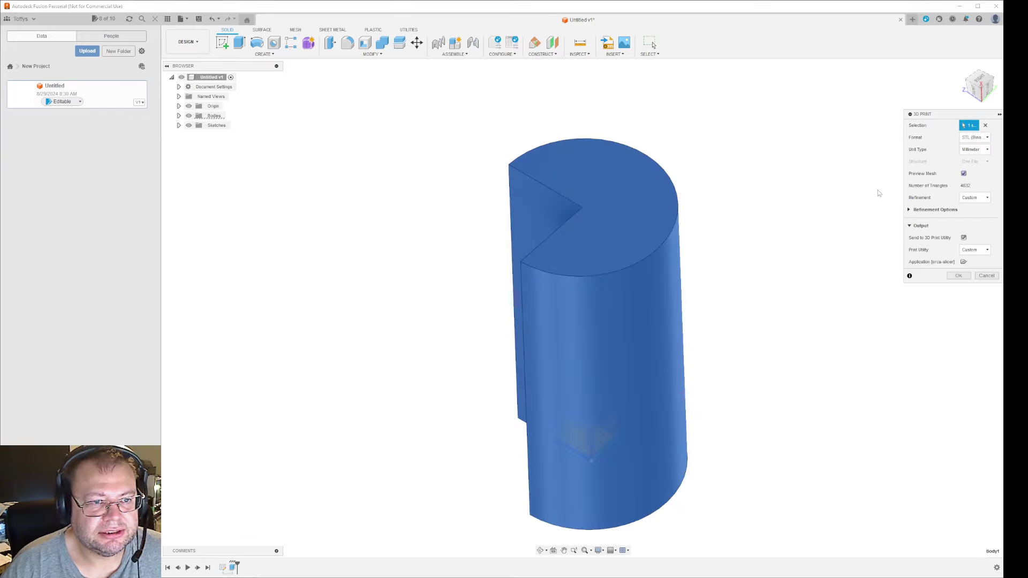
{"action": "left_click", "coordinate": [986, 276]}
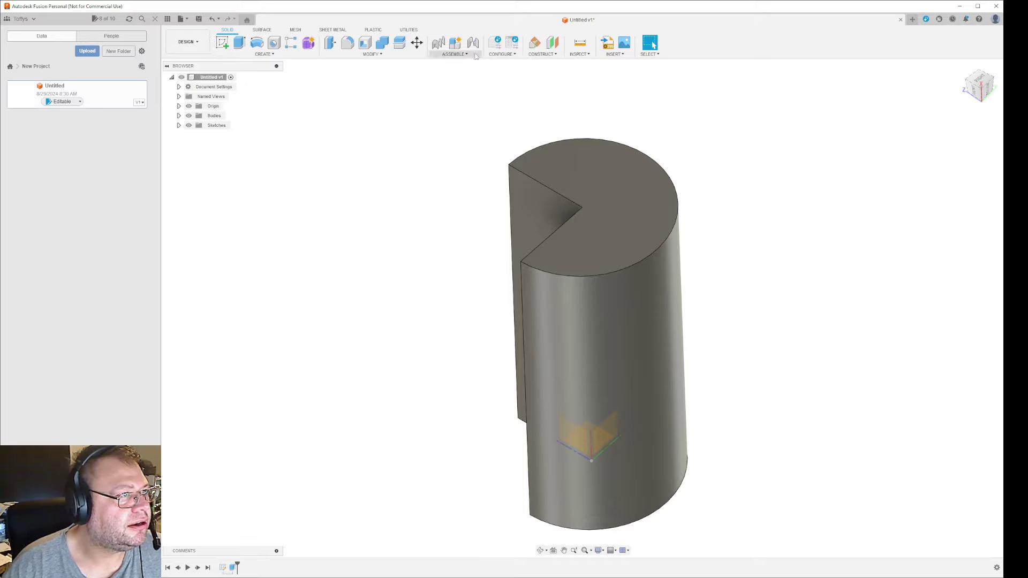
Close the notched cylinder design without saving and select the YZ plane in the new design.
{"action": "left_click", "coordinate": [900, 20]}
{"action": "left_click", "coordinate": [546, 303]}
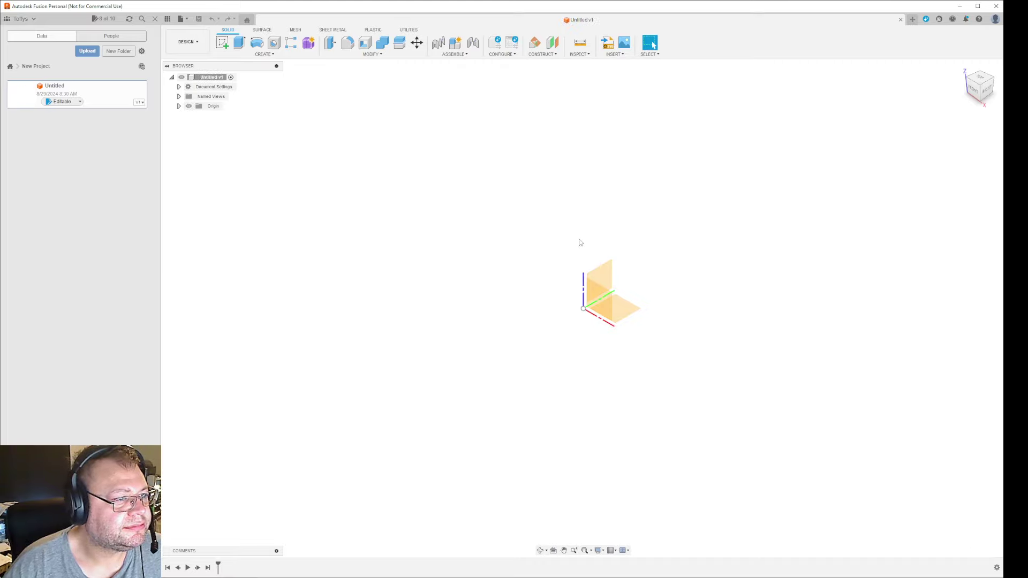
{"action": "left_click", "coordinate": [610, 281]}
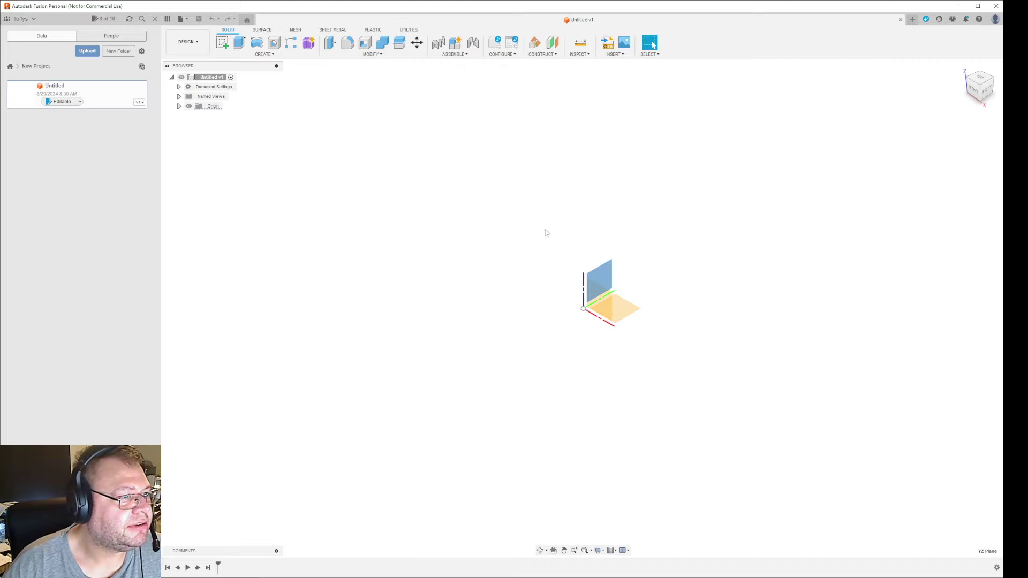
Start a sketch on the YZ plane and draw a diameter circle centred at the origin.
{"action": "left_click", "coordinate": [179, 106]}
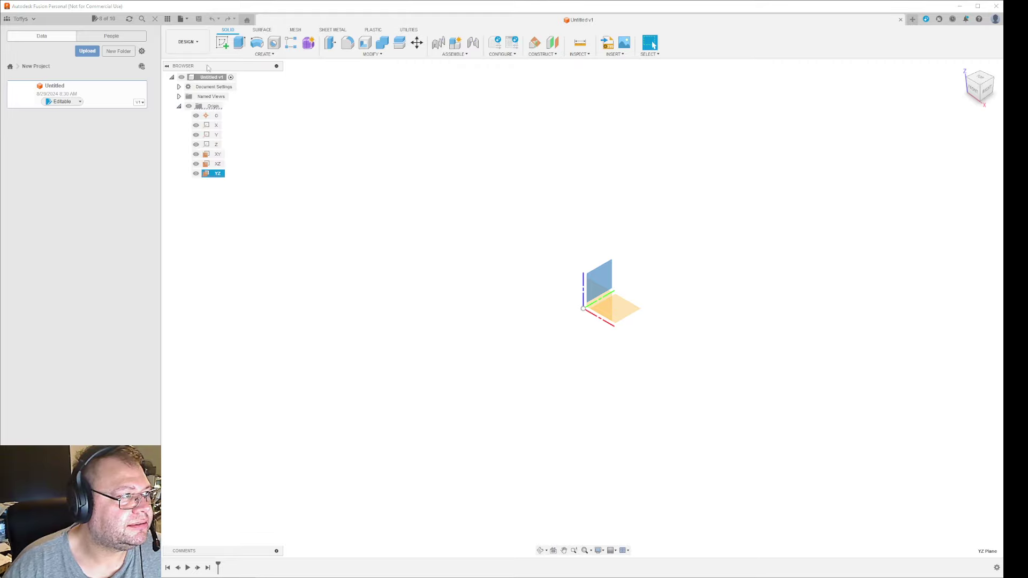
{"action": "left_click", "coordinate": [223, 43]}
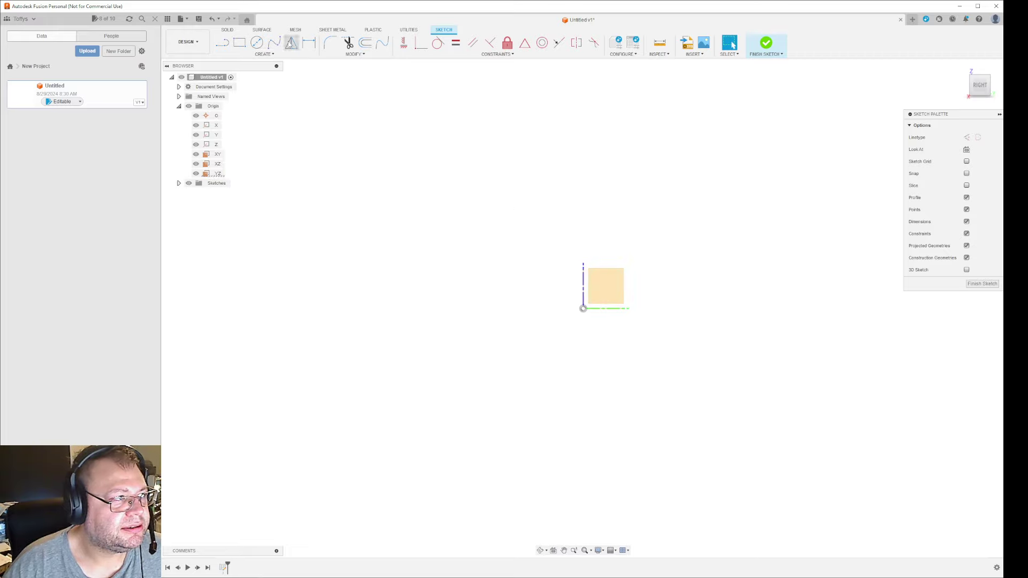
{"action": "left_click", "coordinate": [257, 42]}
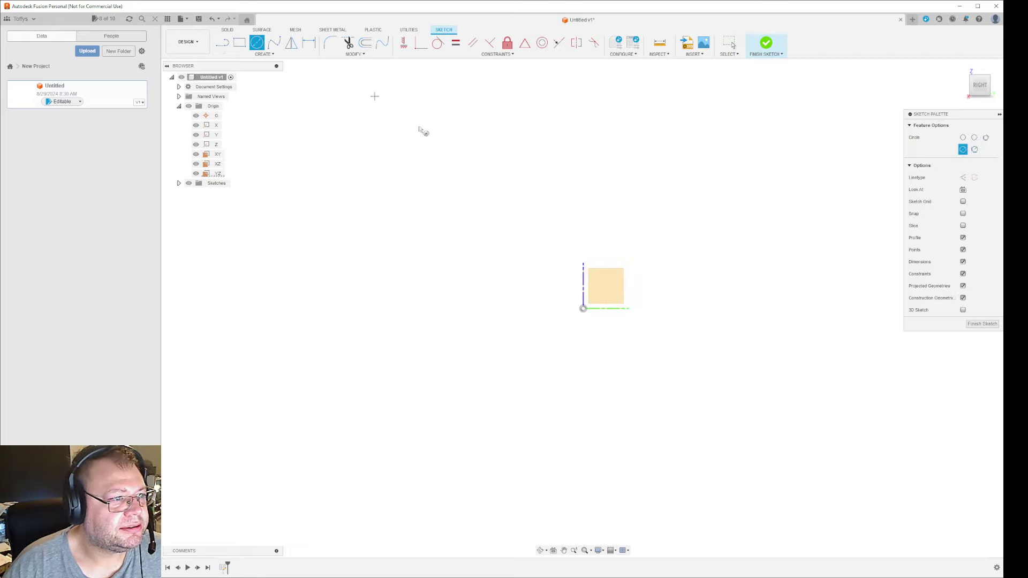
{"action": "left_click", "coordinate": [632, 347]}
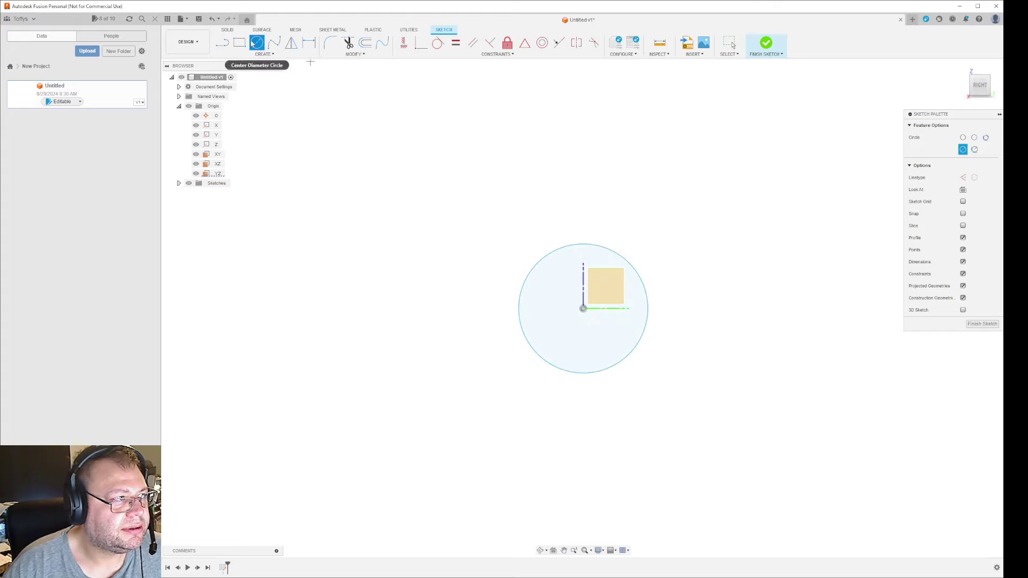
Draw a rectangle from the origin past the circle's edge covering one quarter, then finish the sketch.
{"action": "left_click", "coordinate": [239, 42]}
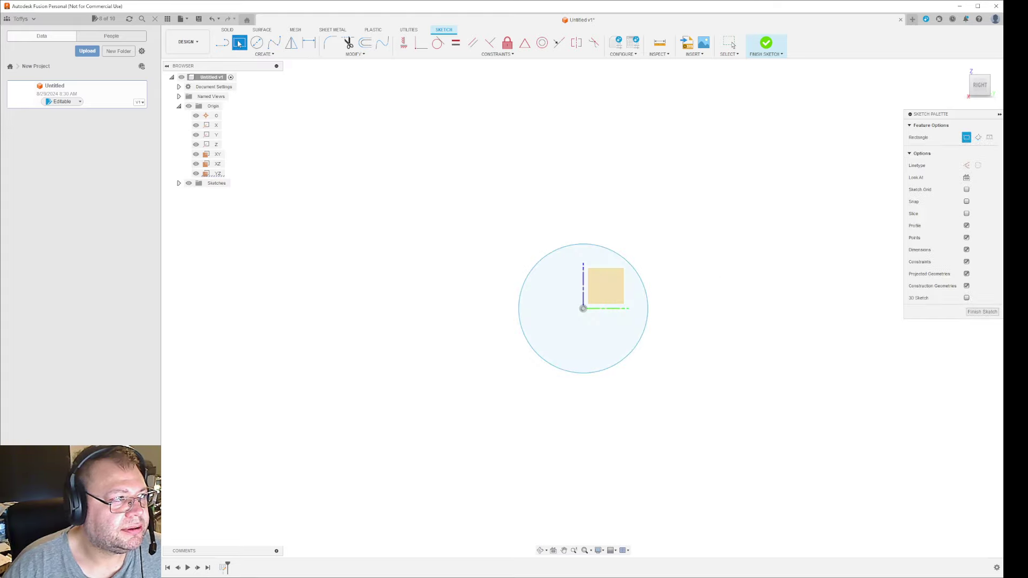
{"action": "left_click", "coordinate": [583, 309]}
{"action": "left_click", "coordinate": [657, 387]}
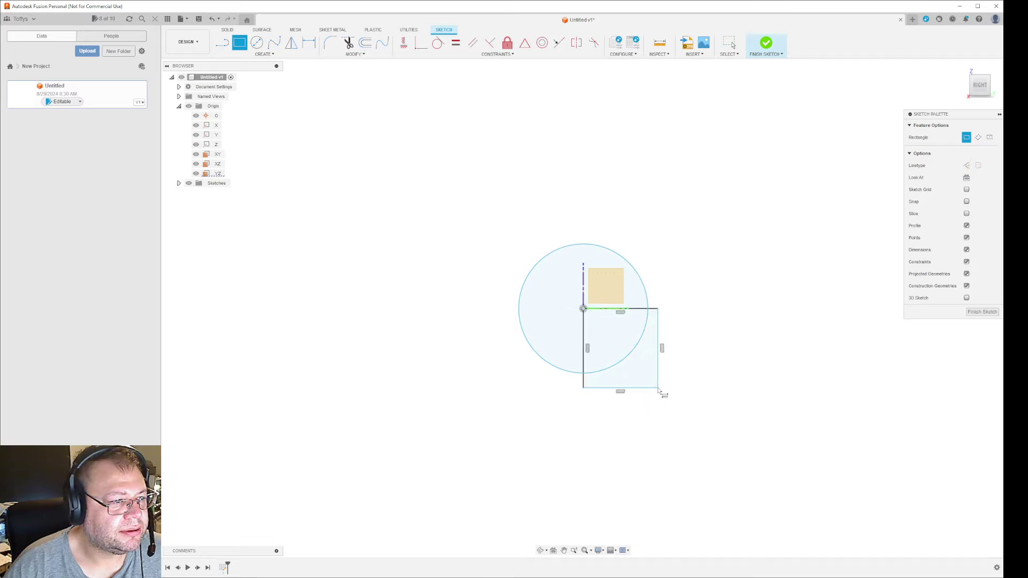
{"action": "left_click", "coordinate": [737, 446]}
{"action": "key", "text": "Escape"}
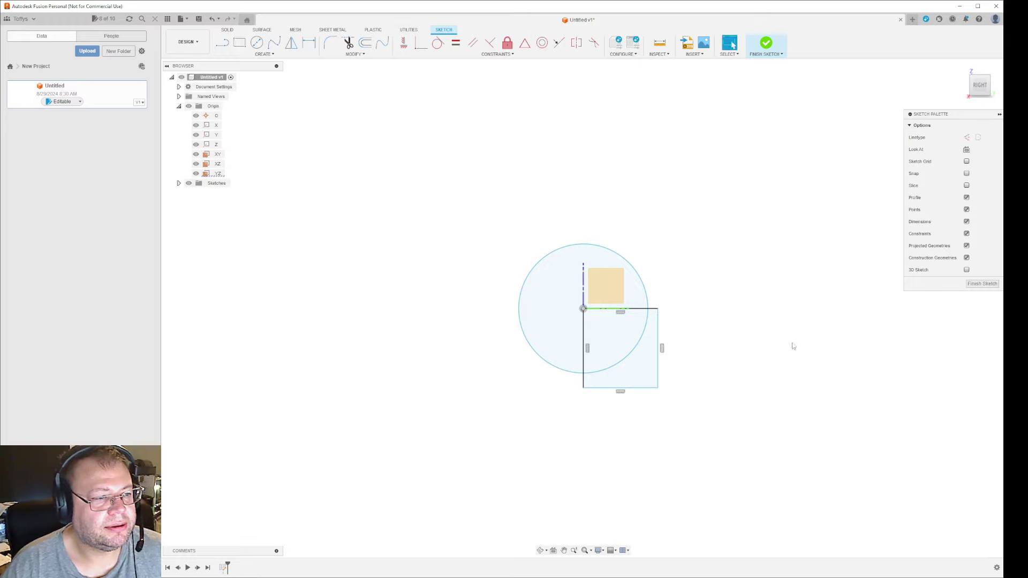
{"action": "middle_click_drag", "start_coordinate": [626, 257], "coordinate": [645, 260], "text": "shift"}
{"action": "left_click", "coordinate": [765, 43]}
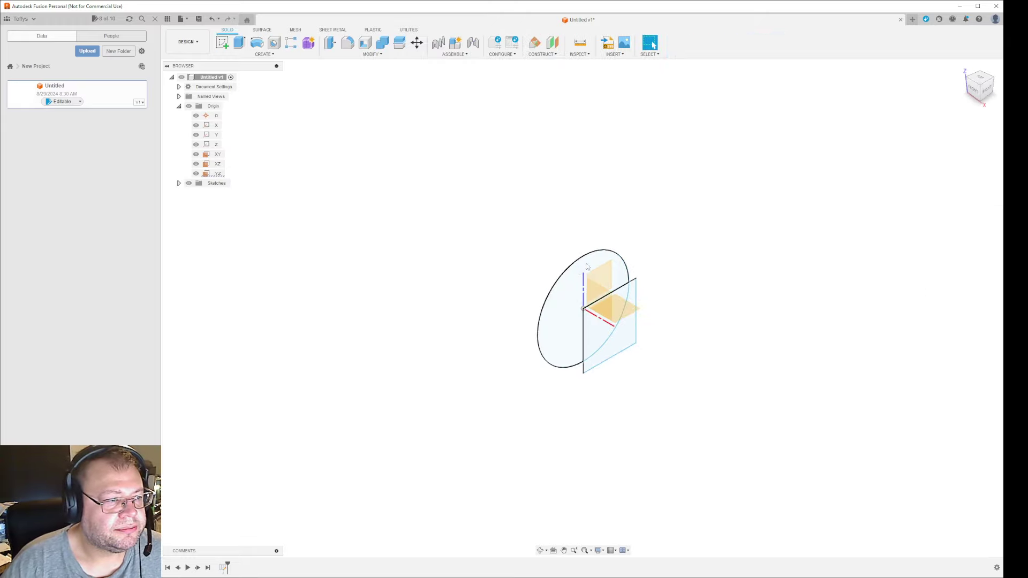
Extrude the notched circle profile 45 mm into a short solid cylinder missing a quarter wedge.
{"action": "left_click", "coordinate": [545, 332]}
{"action": "key", "text": "e"}
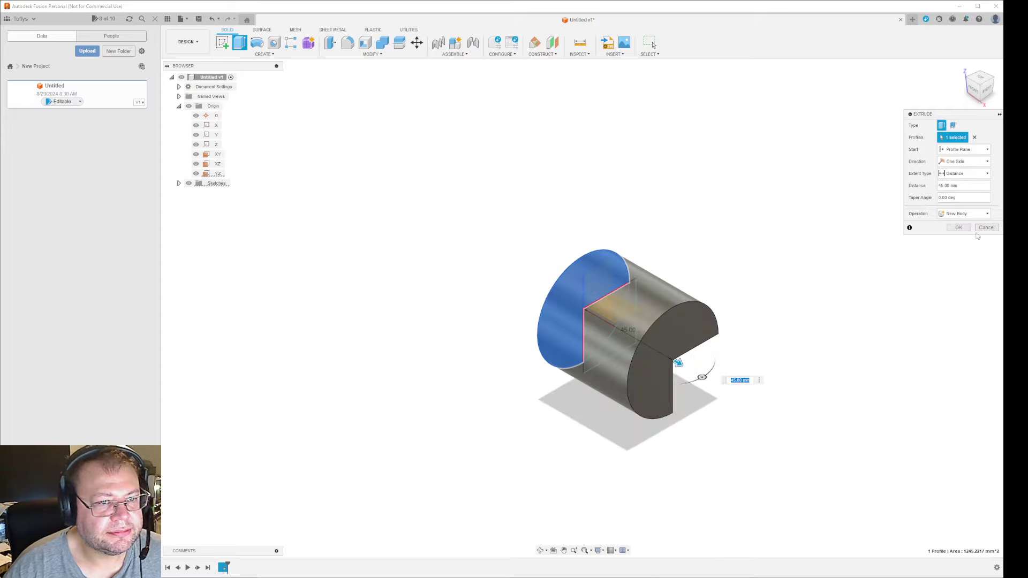
{"action": "left_click", "coordinate": [958, 227]}
{"action": "middle_click_drag", "start_coordinate": [796, 358], "coordinate": [712, 313], "text": "shift"}
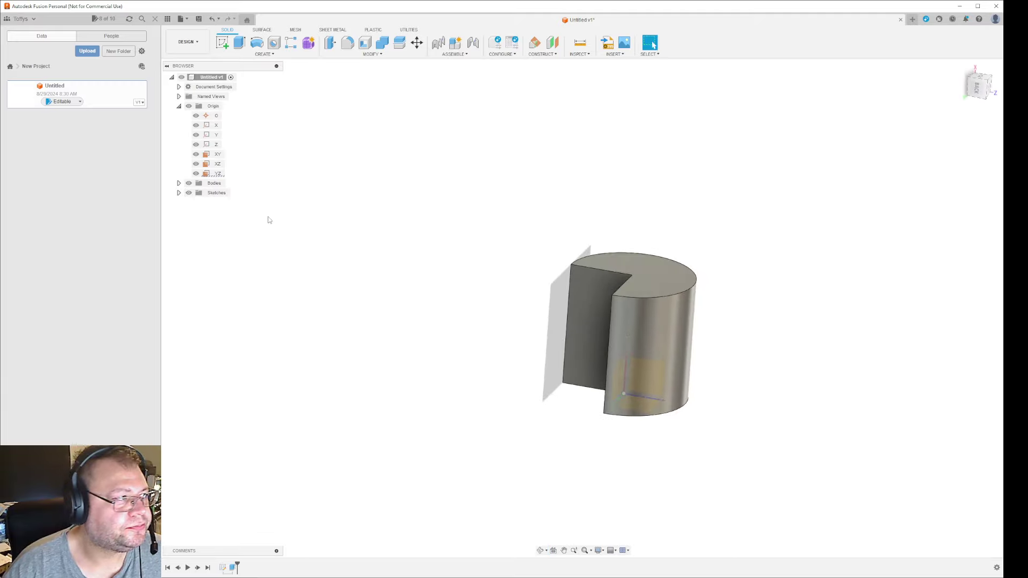
{"action": "left_click", "coordinate": [182, 19]}
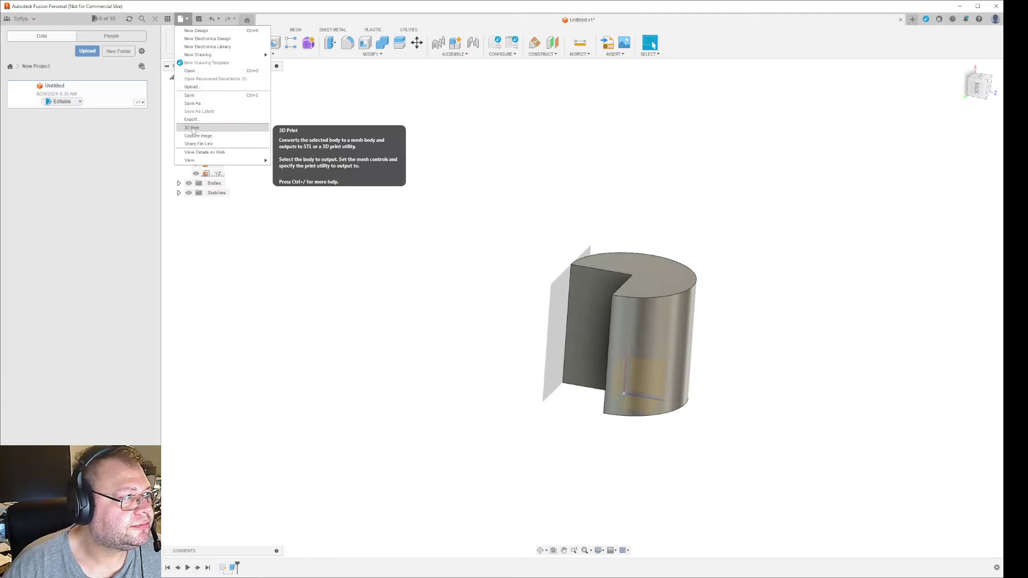
Start a 3D Print export of the cylinder body with its 5200-triangle mesh preview shown.
{"action": "left_click", "coordinate": [193, 129]}
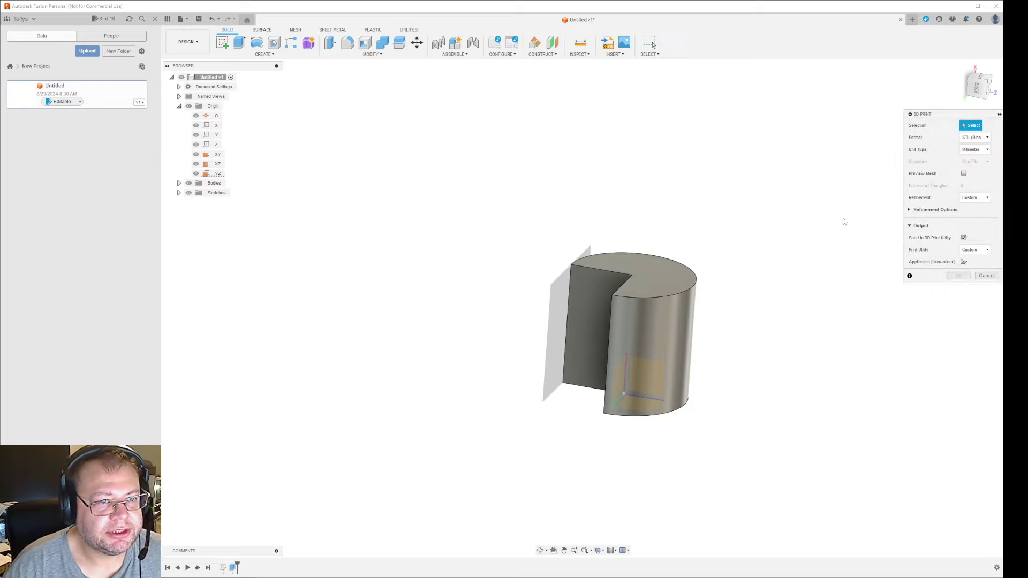
{"action": "left_click", "coordinate": [666, 306]}
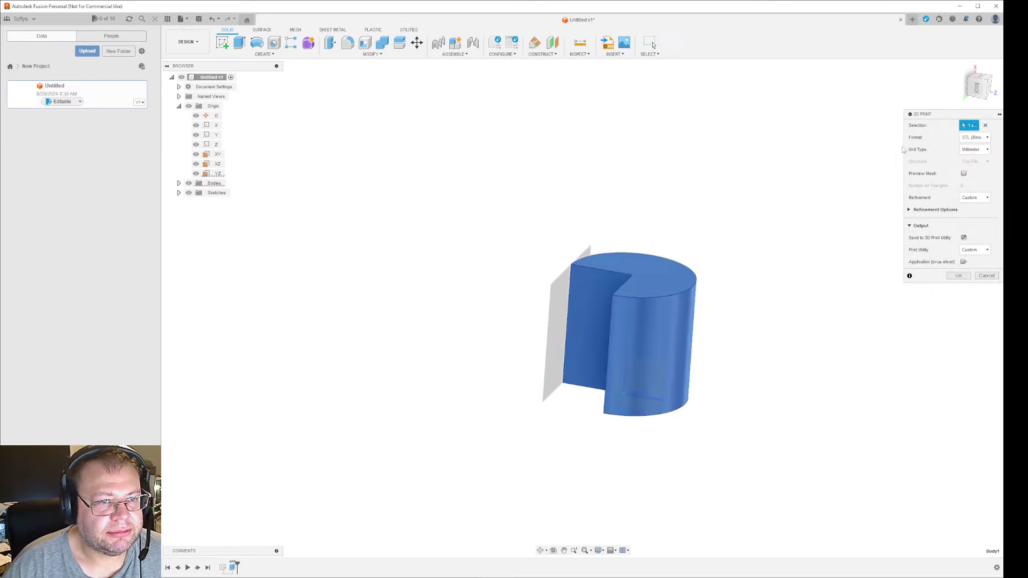
{"action": "left_click", "coordinate": [963, 173]}
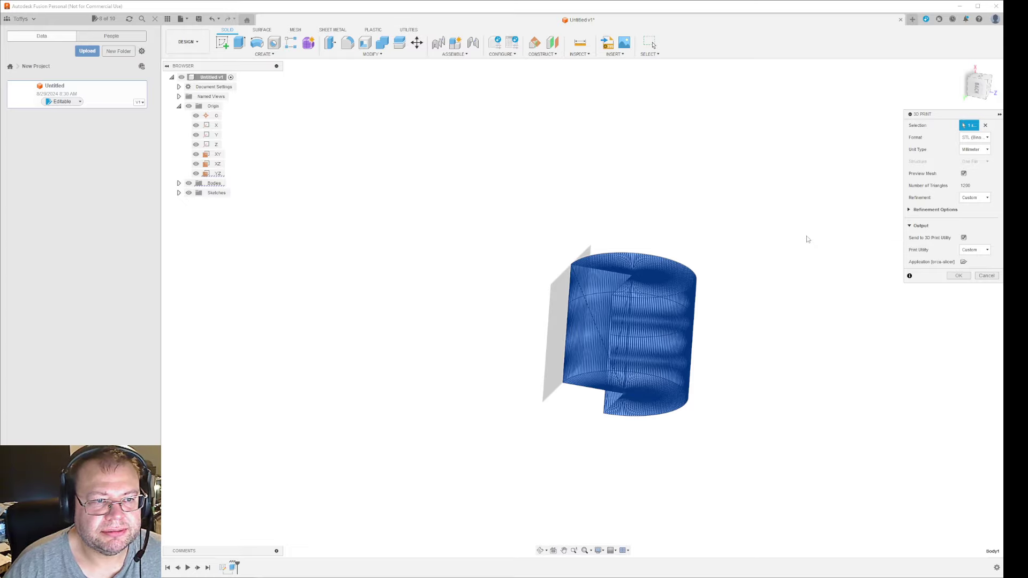
{"action": "scroll", "coordinate": [729, 373], "scroll_direction": "up", "scroll_amount": 5}
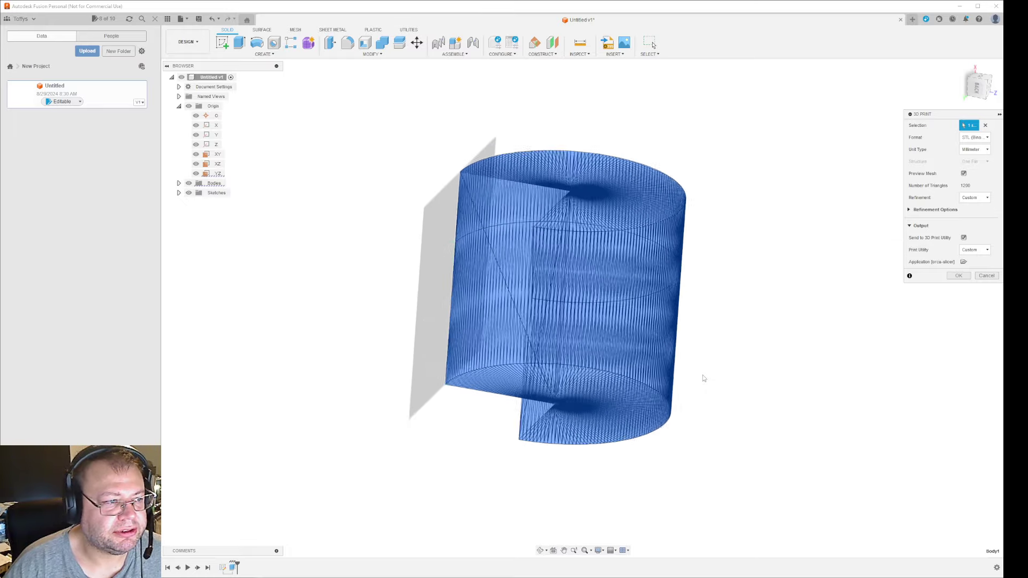
{"action": "middle_click_drag", "start_coordinate": [771, 278], "coordinate": [862, 317]}
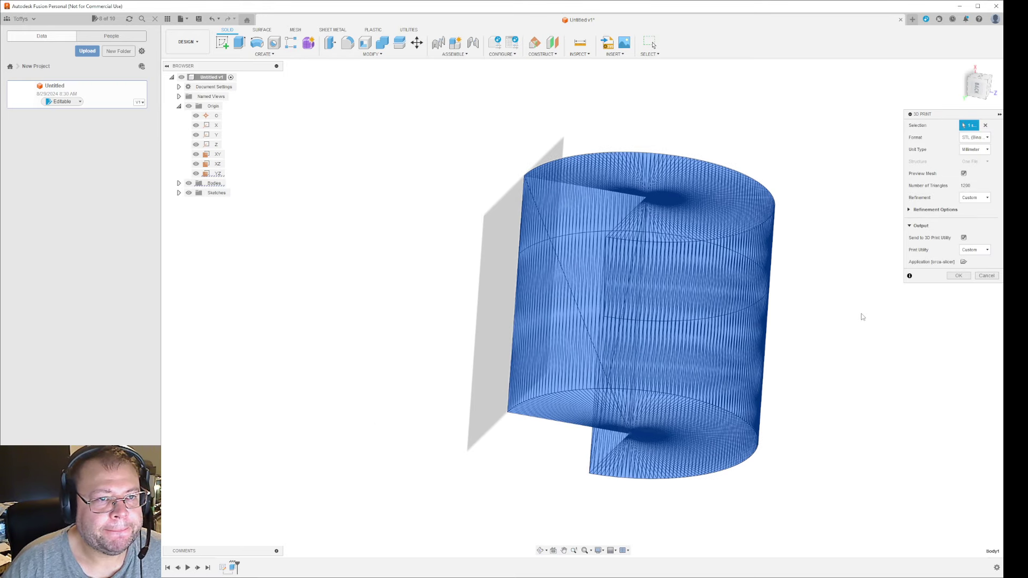
Try 3MF and STL (ASCII) export formats, finally settling on OBJ.
{"action": "left_click", "coordinate": [985, 138]}
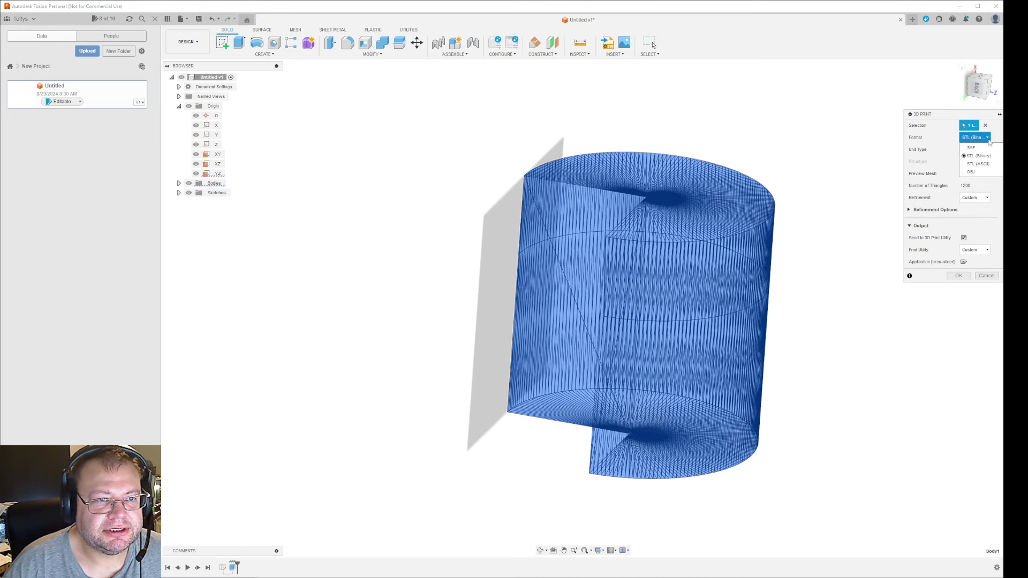
{"action": "left_click", "coordinate": [981, 149]}
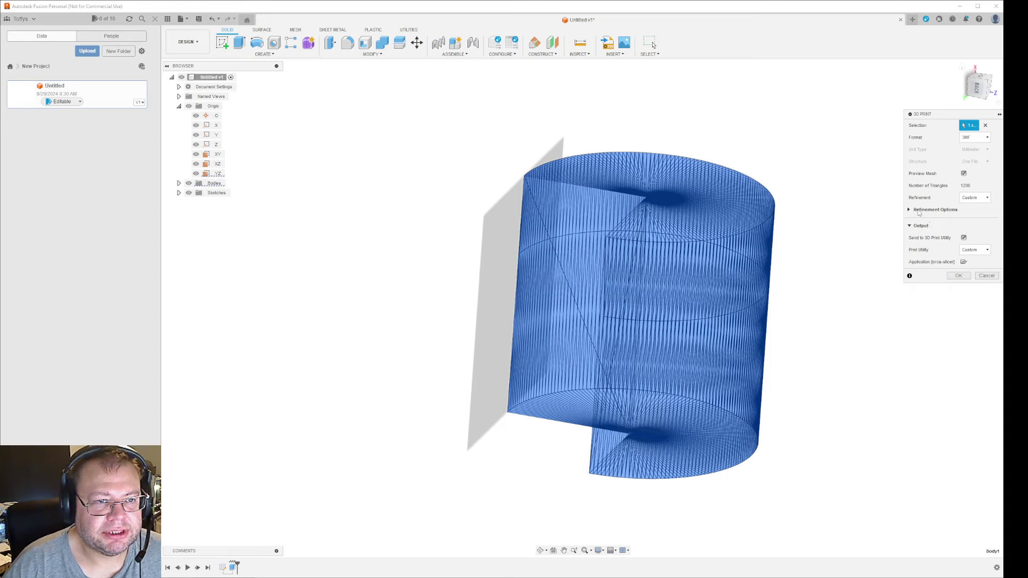
{"action": "left_click", "coordinate": [979, 137]}
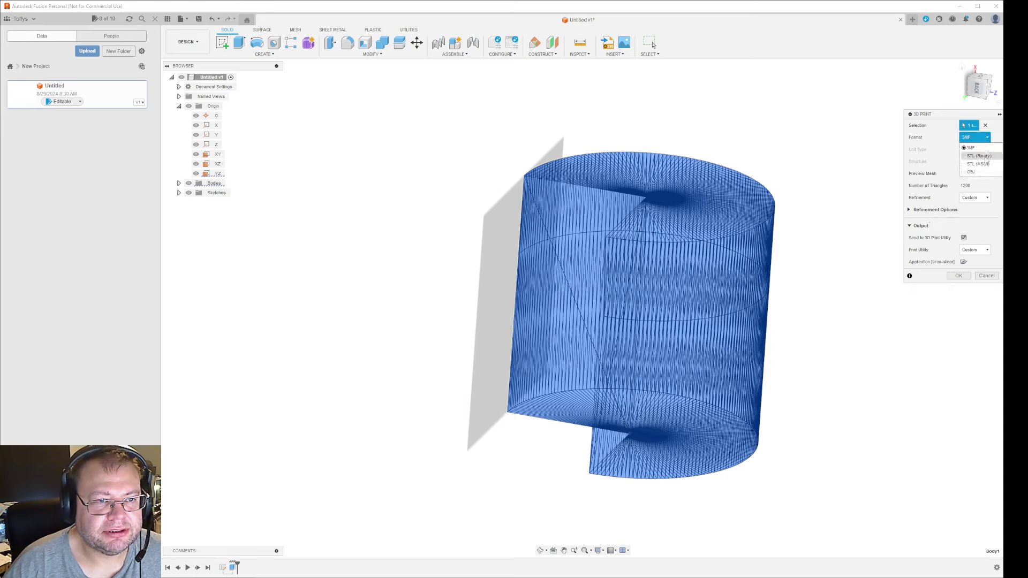
{"action": "left_click", "coordinate": [978, 163]}
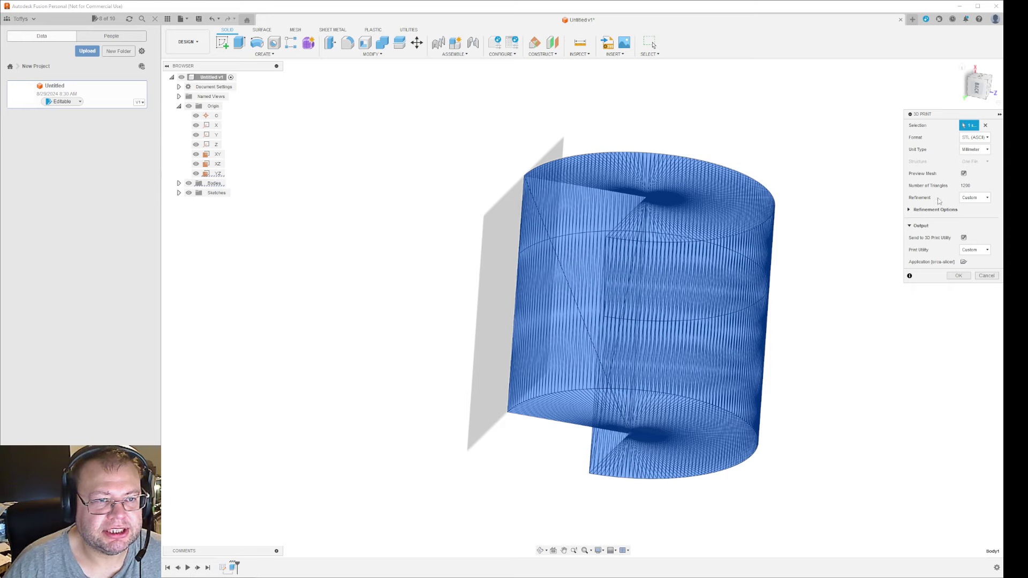
{"action": "left_click", "coordinate": [979, 137]}
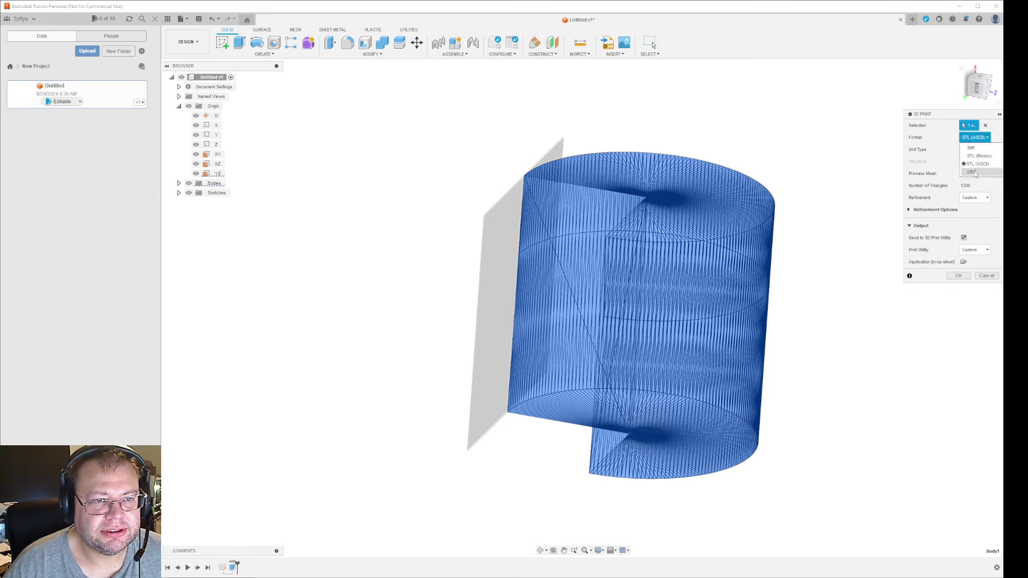
{"action": "left_click", "coordinate": [974, 172]}
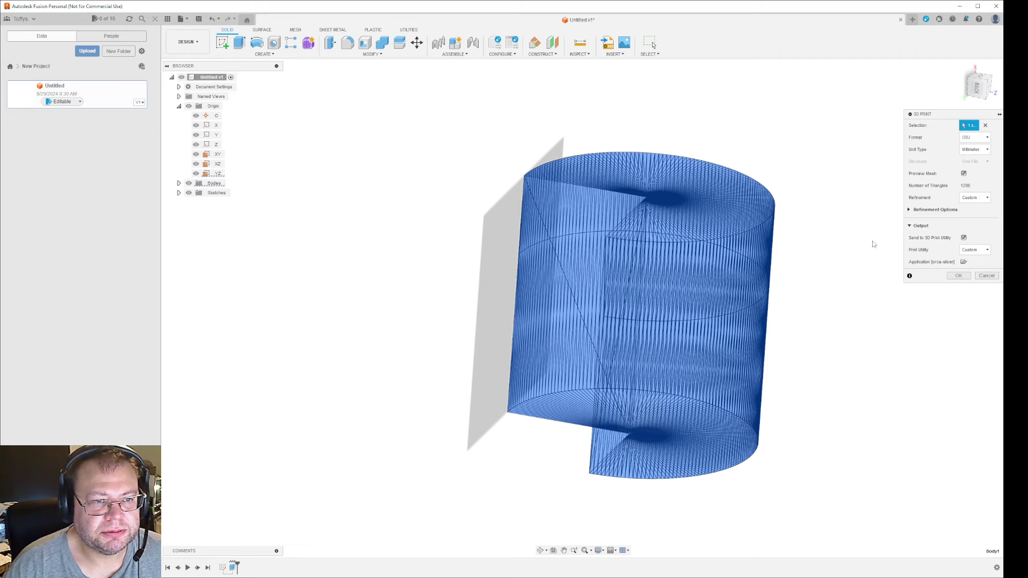
Expand the refinement options and try surface deviation settings with 3MF and STL (Binary) formats.
{"action": "left_click", "coordinate": [910, 210]}
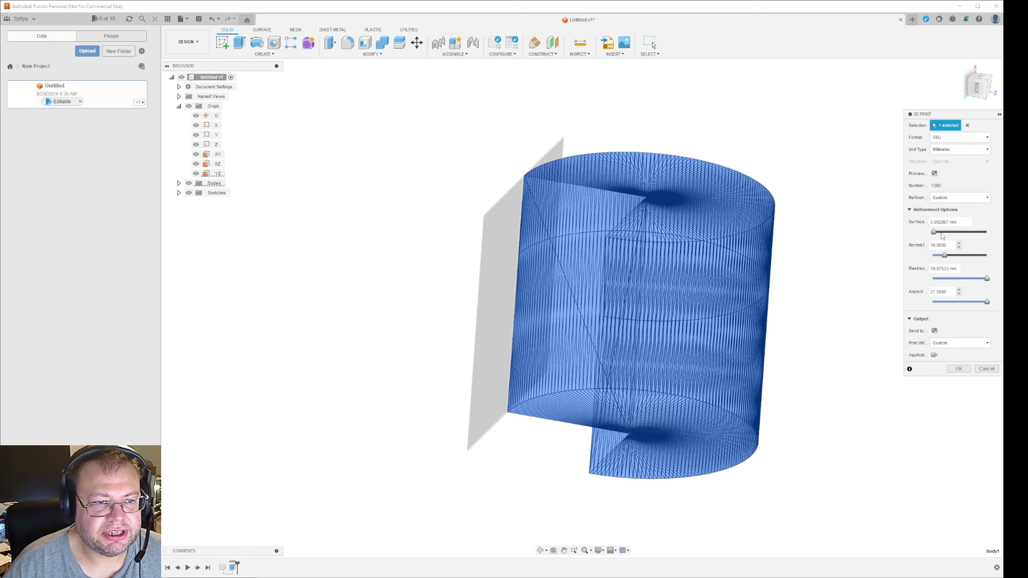
{"action": "left_click_drag", "start_coordinate": [927, 234], "coordinate": [902, 238]}
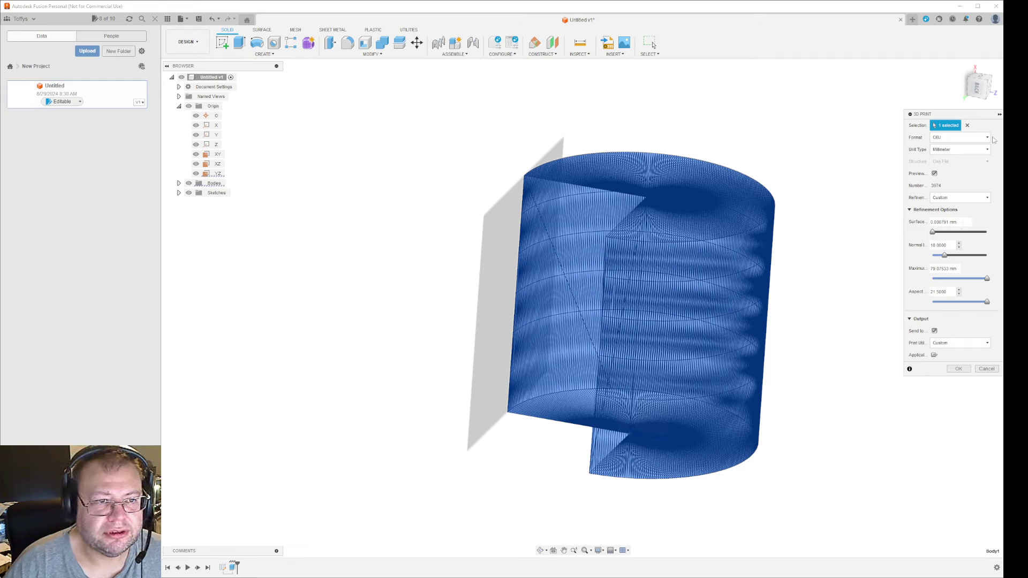
{"action": "left_click", "coordinate": [987, 138]}
{"action": "left_click", "coordinate": [945, 150]}
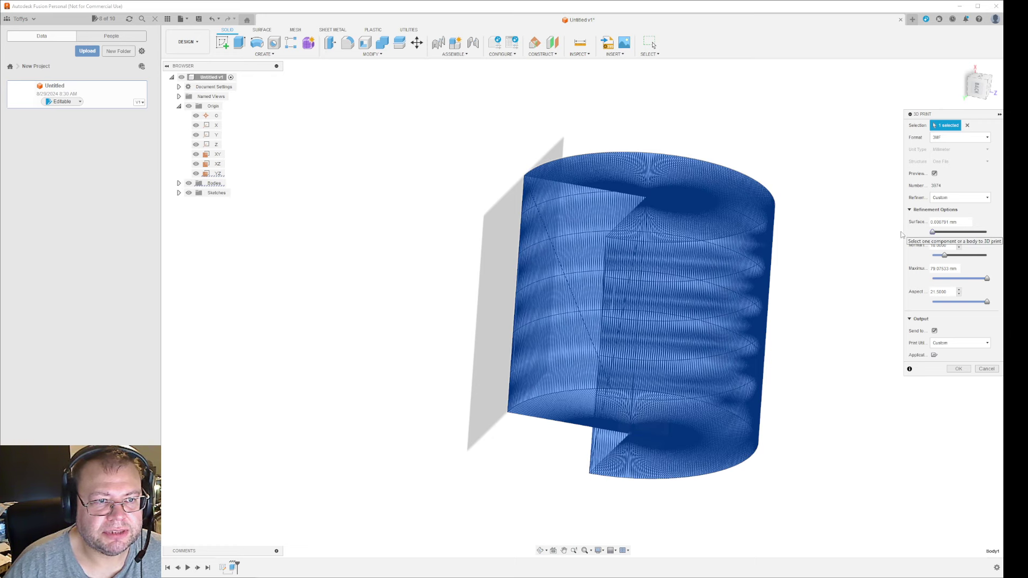
{"action": "left_click", "coordinate": [960, 137]}
{"action": "left_click", "coordinate": [963, 161]}
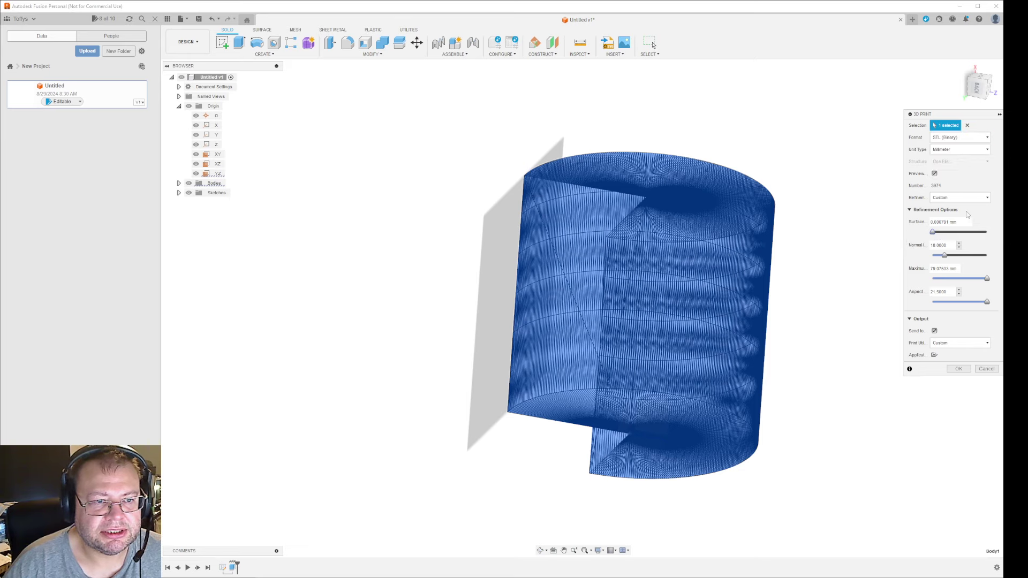
{"action": "mouse_move", "coordinate": [933, 232]}
{"action": "left_mouse_down"}
{"action": "mouse_move", "coordinate": [952, 234]}
{"action": "mouse_move", "coordinate": [919, 236]}
{"action": "left_mouse_up"}
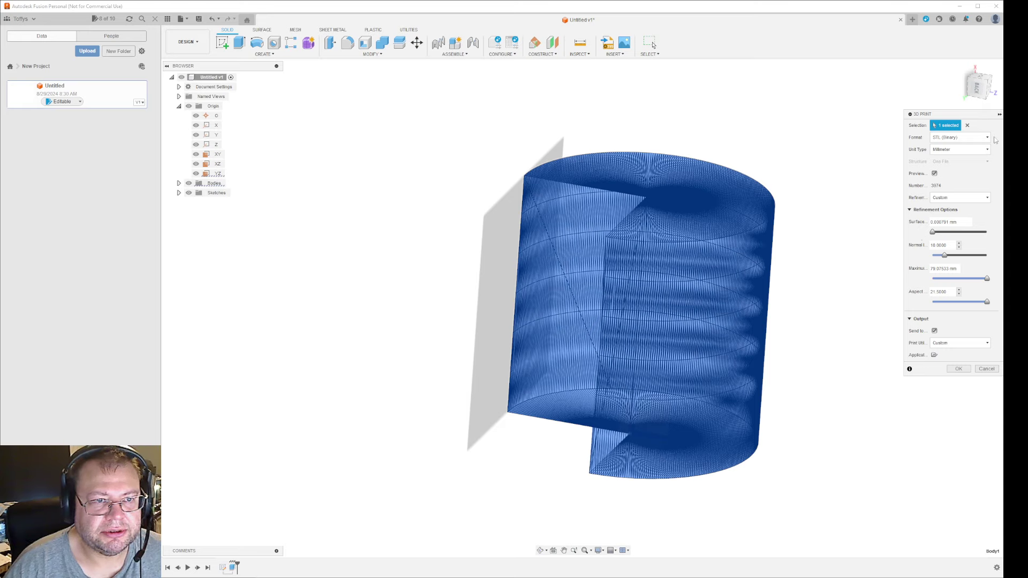
Export as OBJ at the finest surface deviation, 0.000791 mm (about 3974 triangles), to the slicer.
{"action": "left_click", "coordinate": [987, 138]}
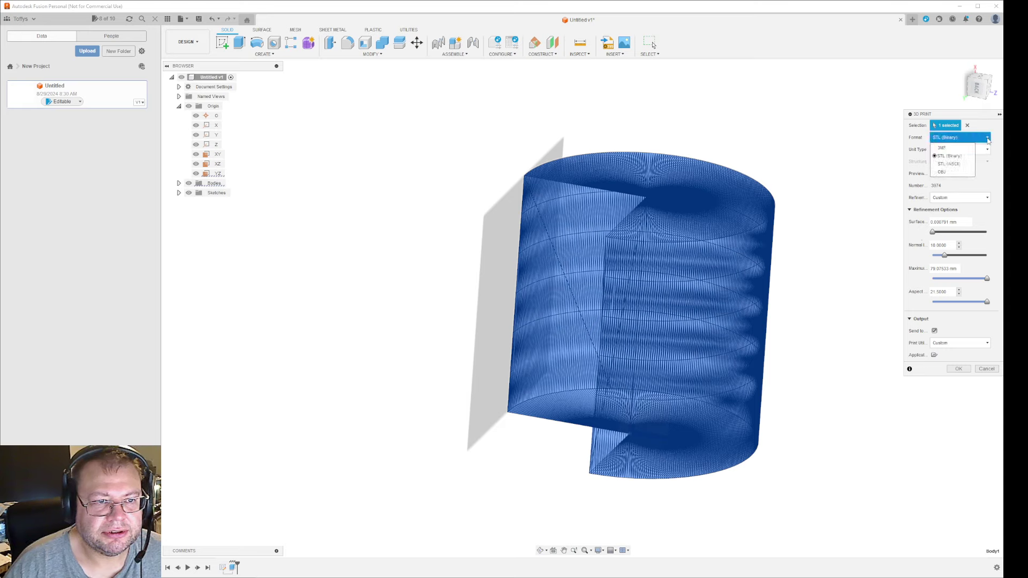
{"action": "left_click", "coordinate": [956, 172]}
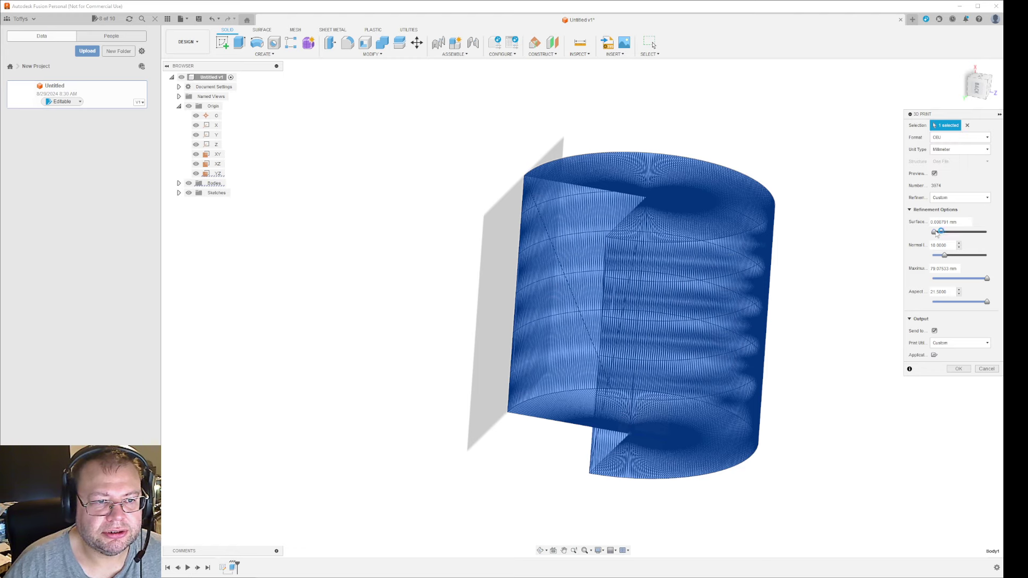
{"action": "left_click_drag", "start_coordinate": [936, 235], "coordinate": [915, 237]}
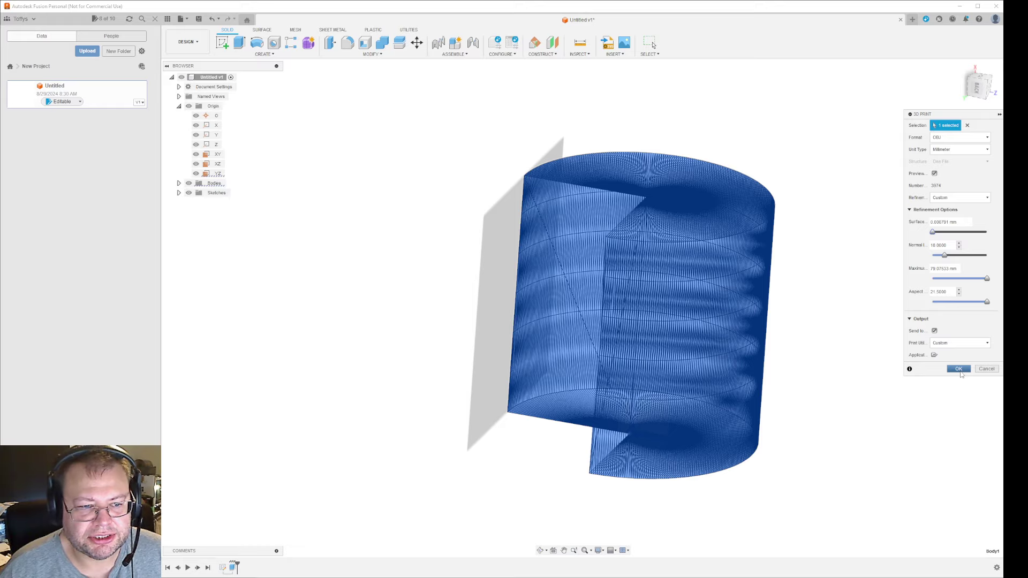
{"action": "left_click", "coordinate": [959, 369]}
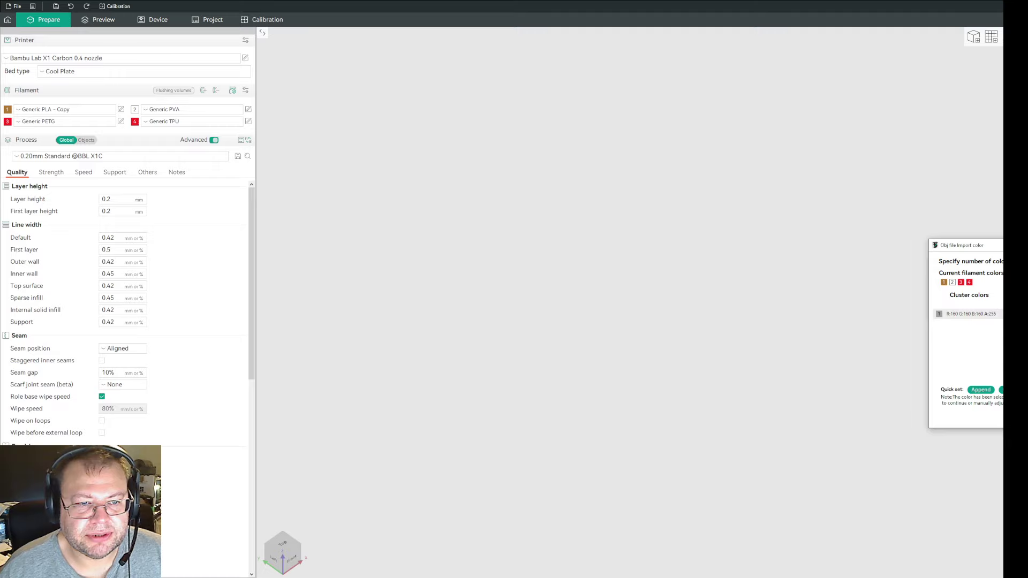
Accept the colour as new Generic TPU filament and zoom over the 45 × 45.98 × 45.98 mm Body1.obj.
{"action": "key", "text": "Return"}
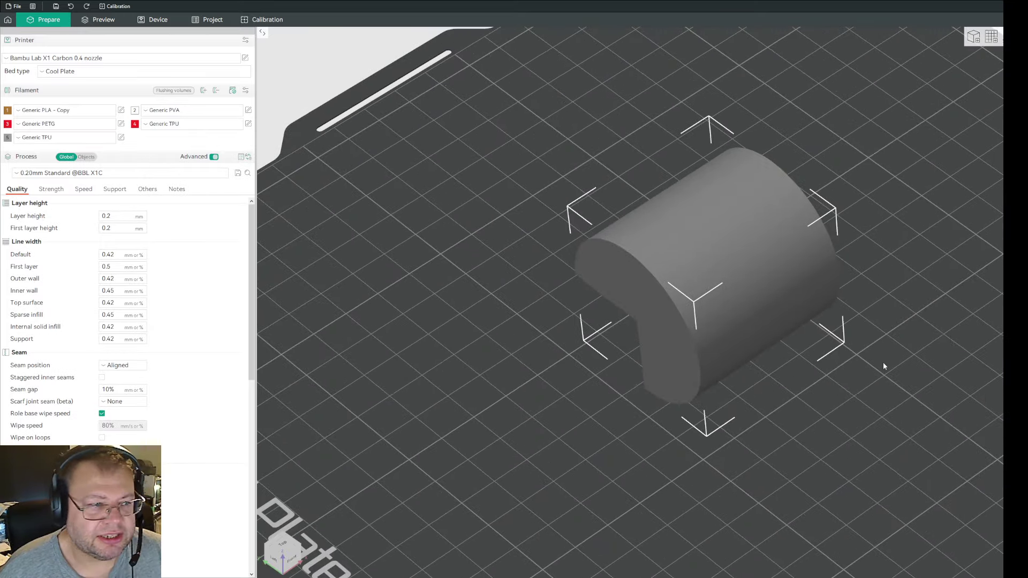
{"action": "scroll", "coordinate": [884, 366], "scroll_direction": "up", "scroll_amount": 10}
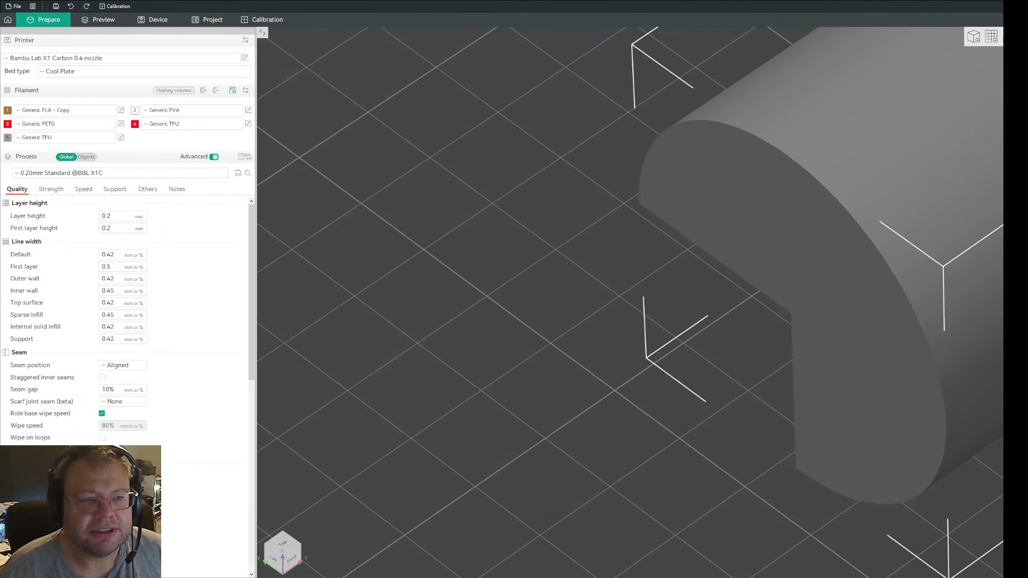
{"action": "scroll", "coordinate": [947, 244], "scroll_direction": "up", "scroll_amount": 8}
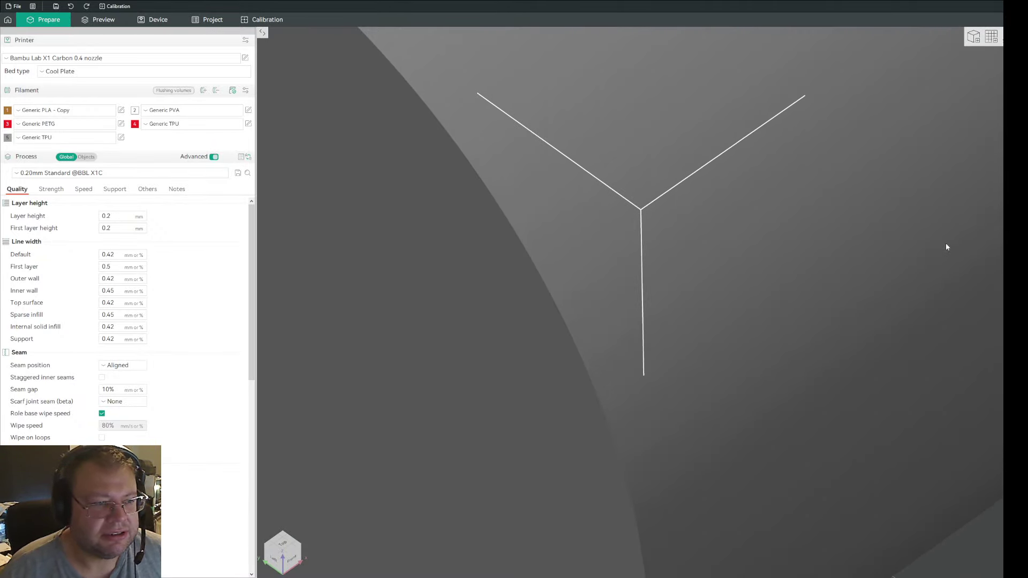
{"action": "scroll", "coordinate": [973, 314], "scroll_direction": "up", "scroll_amount": 5}
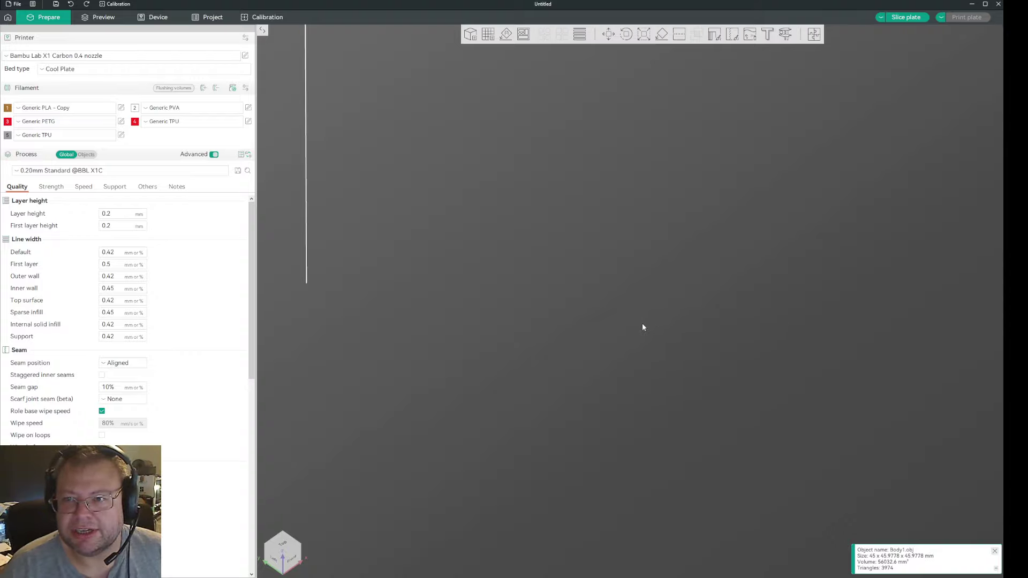
{"action": "scroll", "coordinate": [588, 337], "scroll_direction": "down", "scroll_amount": 3}
{"action": "scroll", "coordinate": [588, 337], "scroll_direction": "up", "scroll_amount": 2}
{"action": "scroll", "coordinate": [588, 337], "scroll_direction": "down", "scroll_amount": 3}
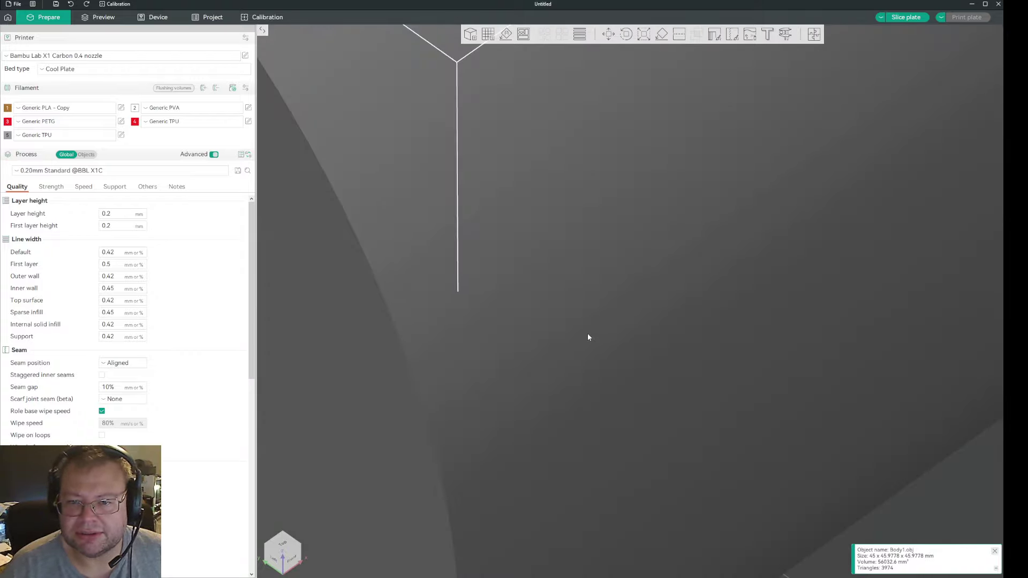
{"action": "scroll", "coordinate": [587, 336], "scroll_direction": "down", "scroll_amount": 10}
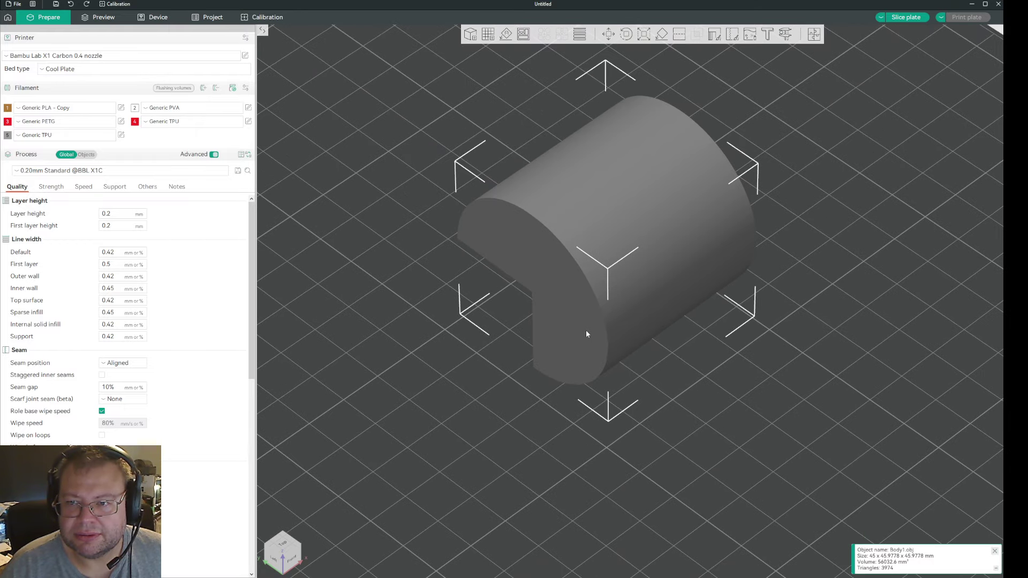
{"action": "scroll", "coordinate": [586, 331], "scroll_direction": "down", "scroll_amount": 6}
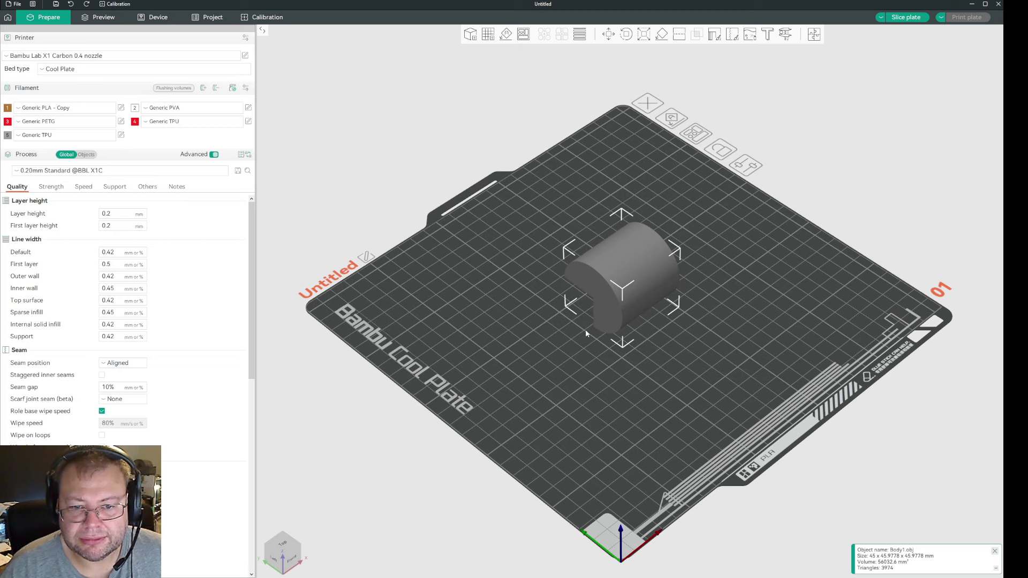
{"action": "left_click", "coordinate": [754, 358]}
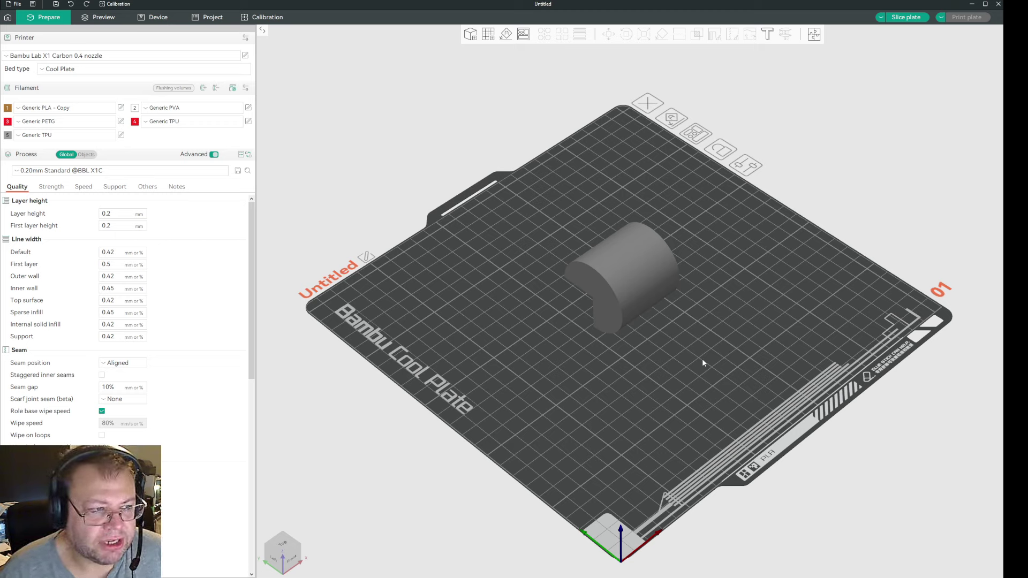
{"action": "left_click_drag", "start_coordinate": [701, 361], "coordinate": [679, 369]}
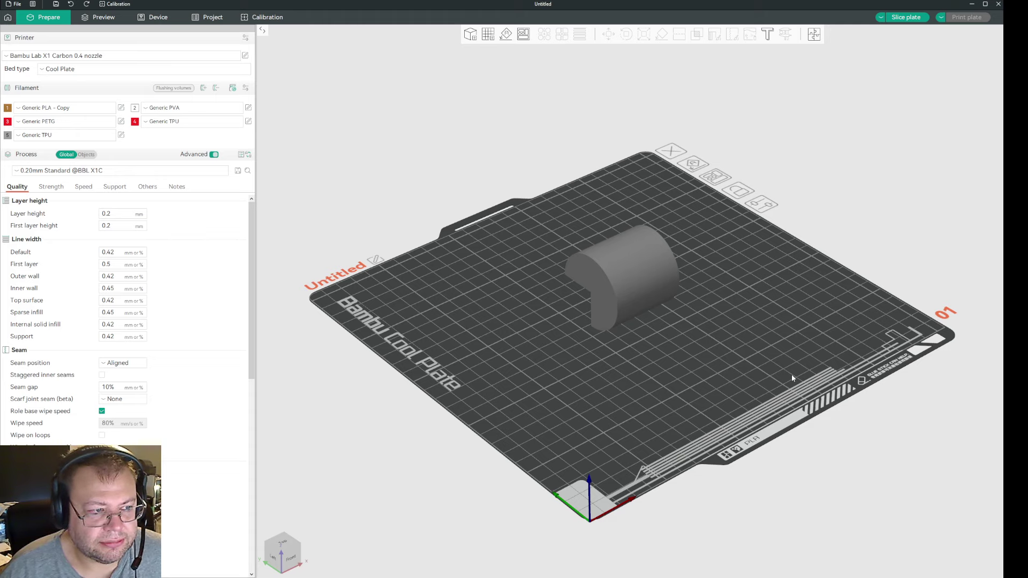
{"action": "left_click_drag", "start_coordinate": [738, 371], "coordinate": [718, 368]}
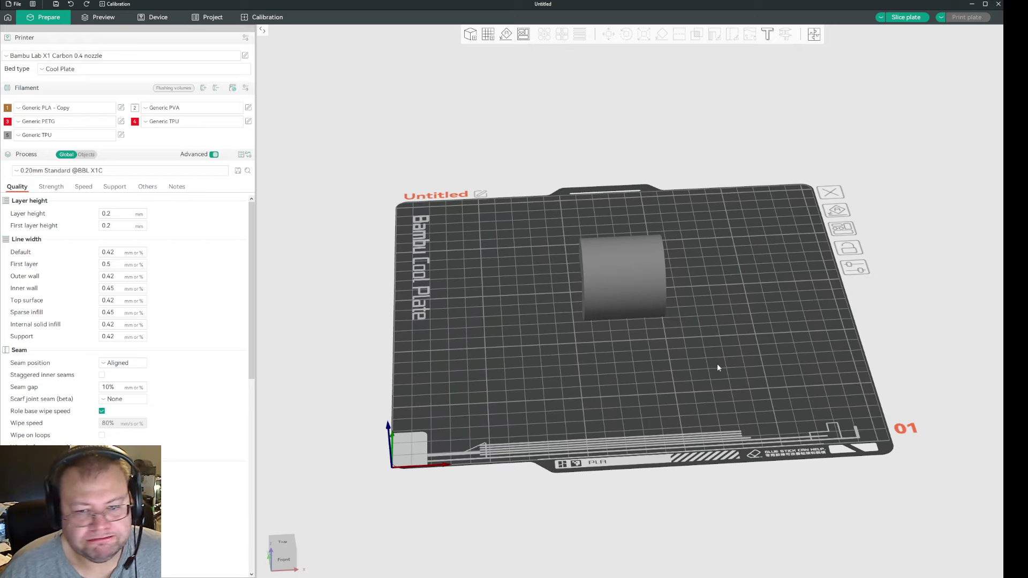